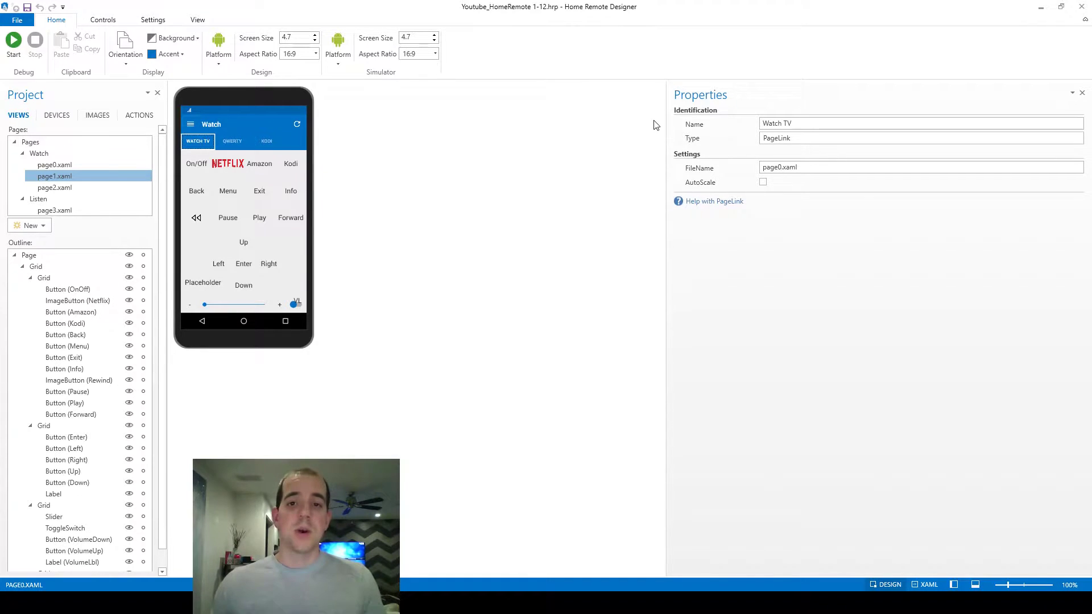
# From the DEVICES tab, add a new source of type HTTP Client
pyautogui.click(271, 140)
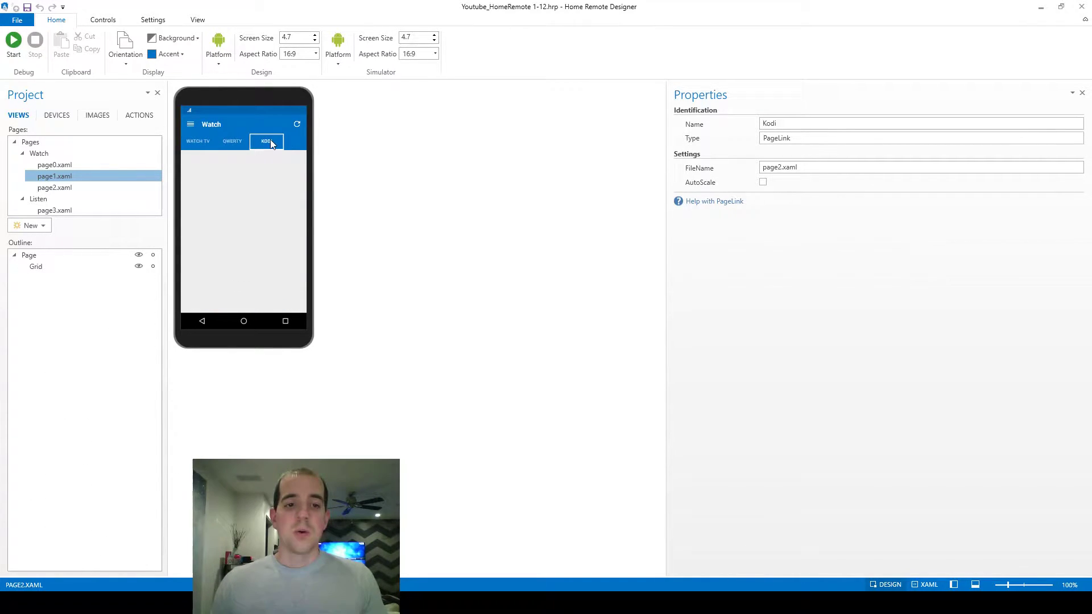
pyautogui.click(58, 116)
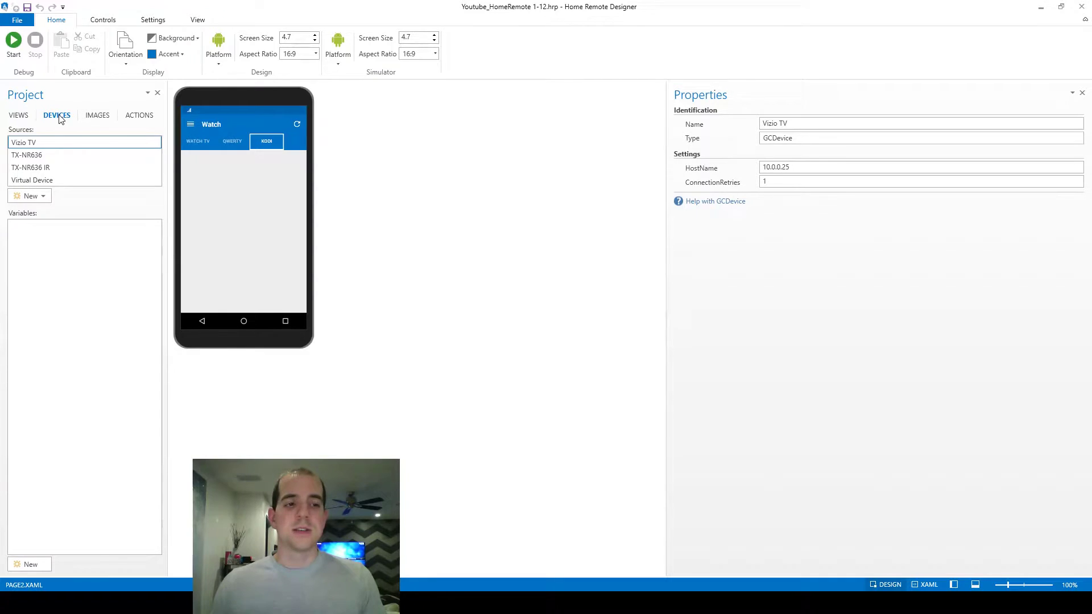
pyautogui.click(37, 196)
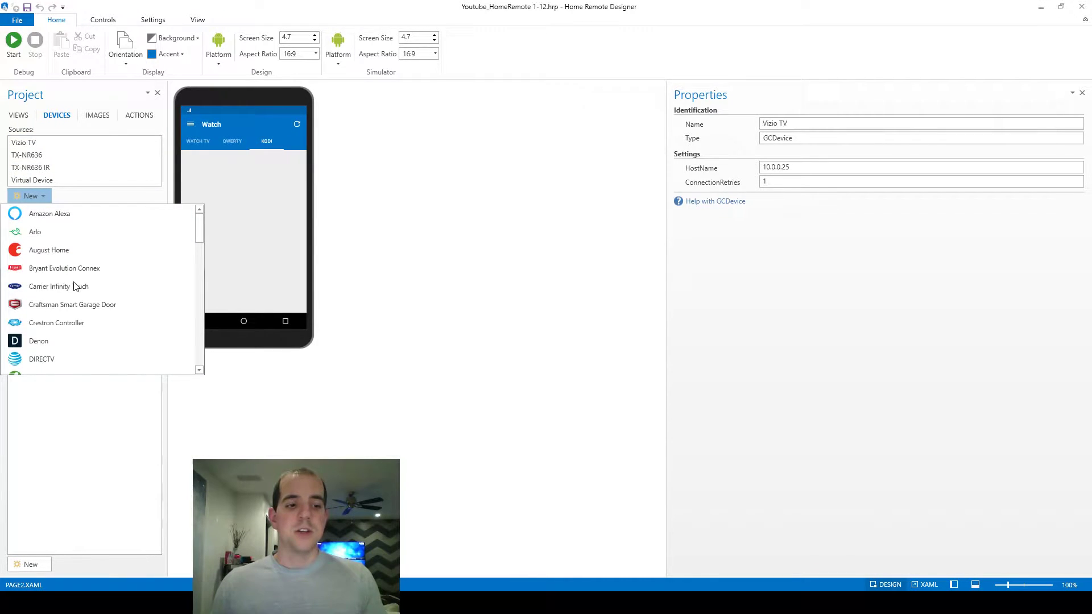
pyautogui.scroll(-4, 75, 287)
pyautogui.scroll(-1, 73, 293)
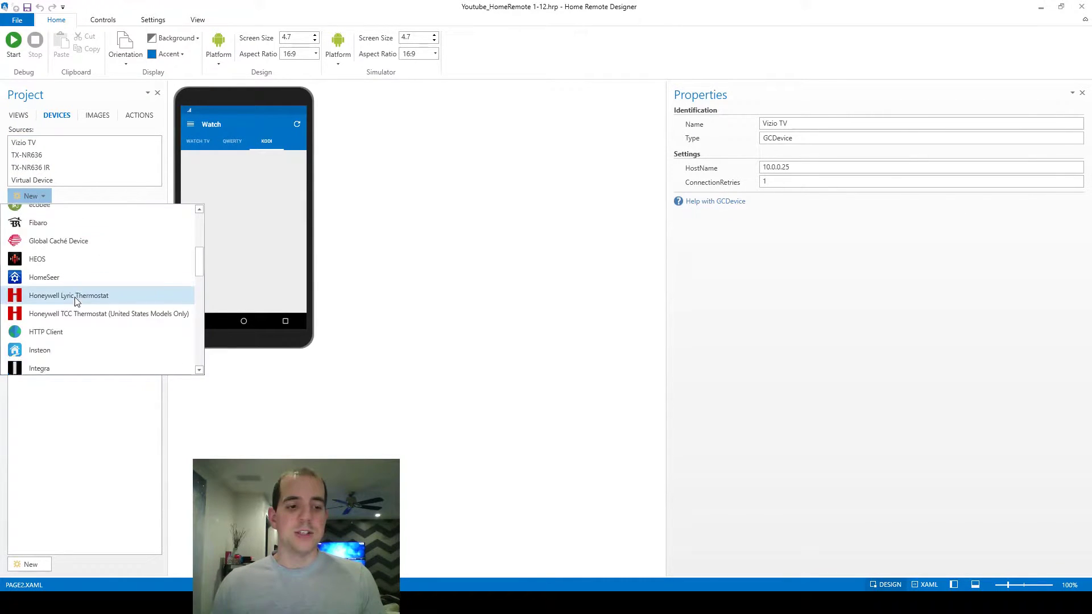
pyautogui.click(71, 310)
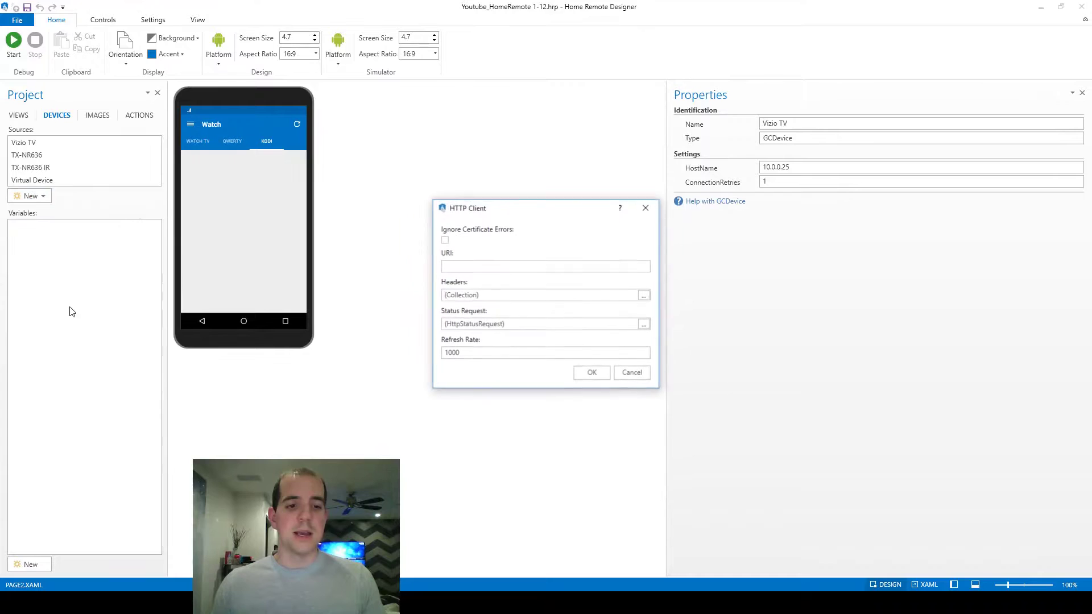
pyautogui.click(494, 266)
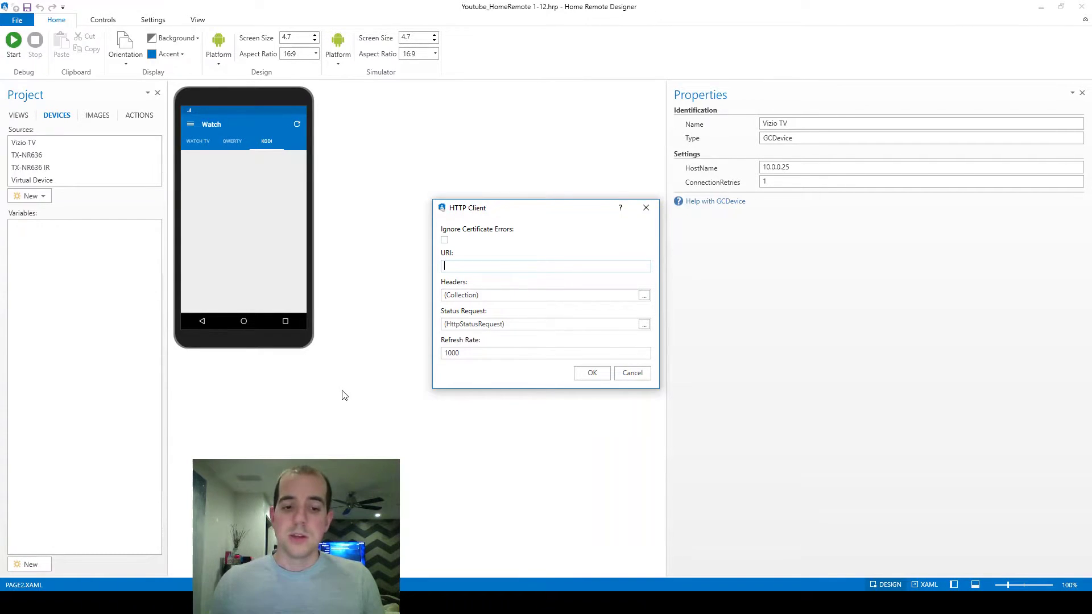
# Open the Remote page of Kodi's web interface and copy the server address 10.0.0.5:8189
pyautogui.hotkey('alt', 'Tab')
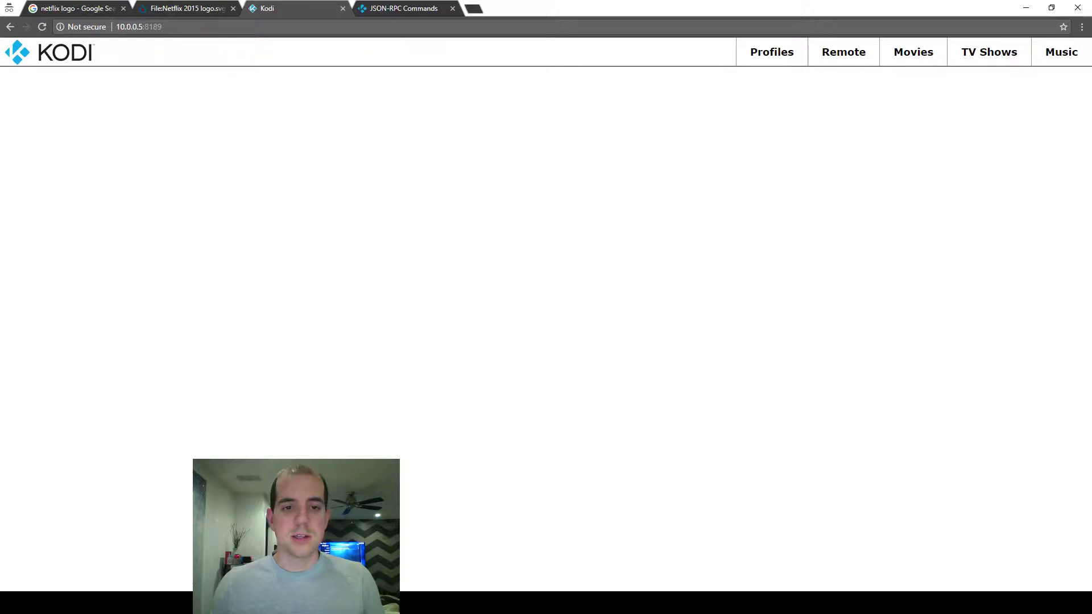
pyautogui.click(283, 28)
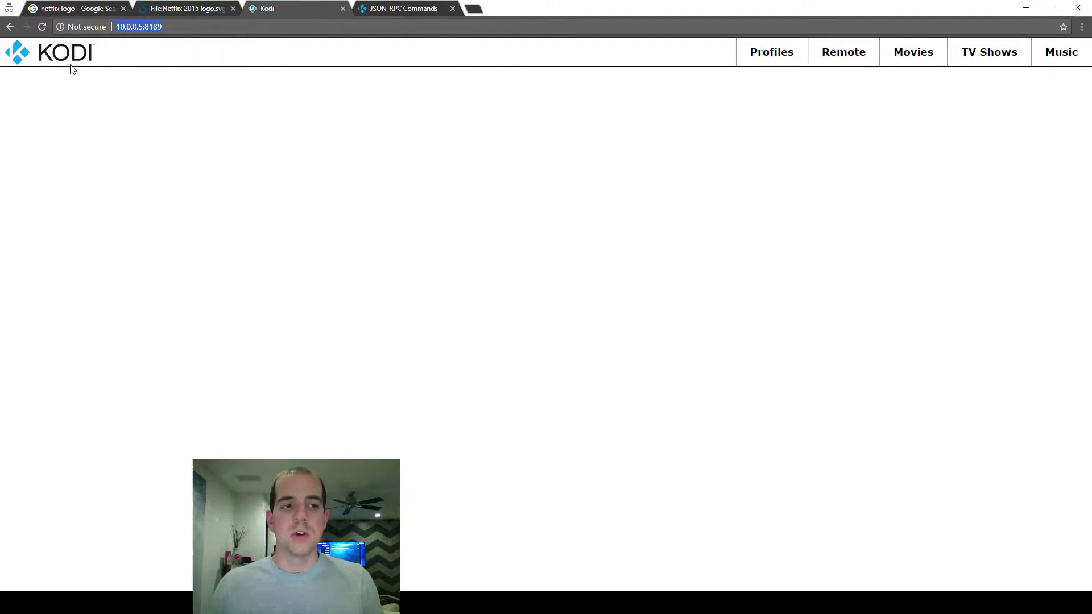
pyautogui.click(847, 63)
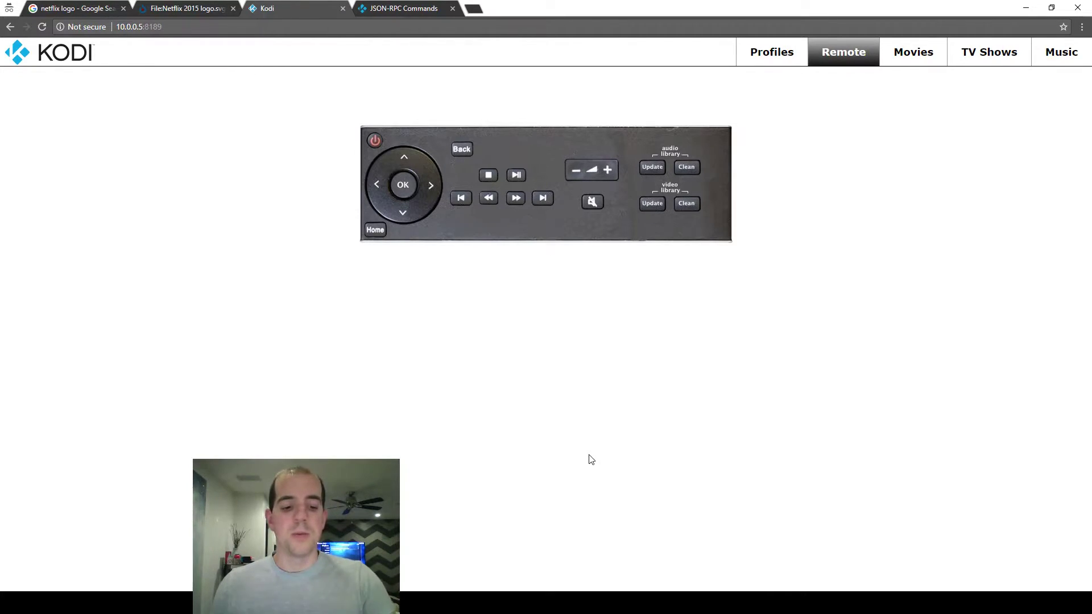
pyautogui.click(224, 26)
pyautogui.hotkey('ctrl', 'c')
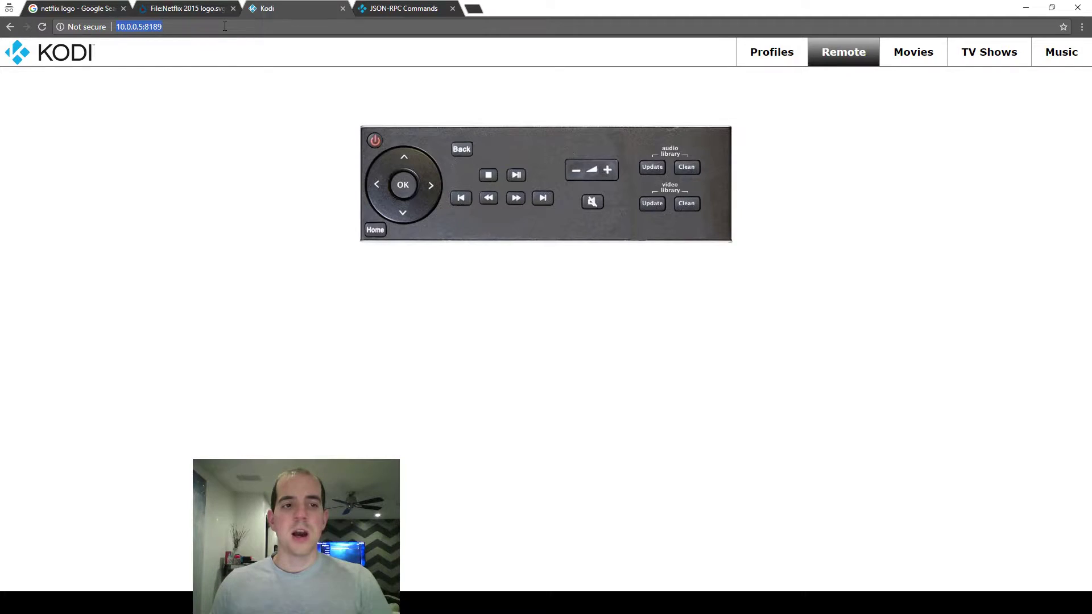
pyautogui.click(568, 602)
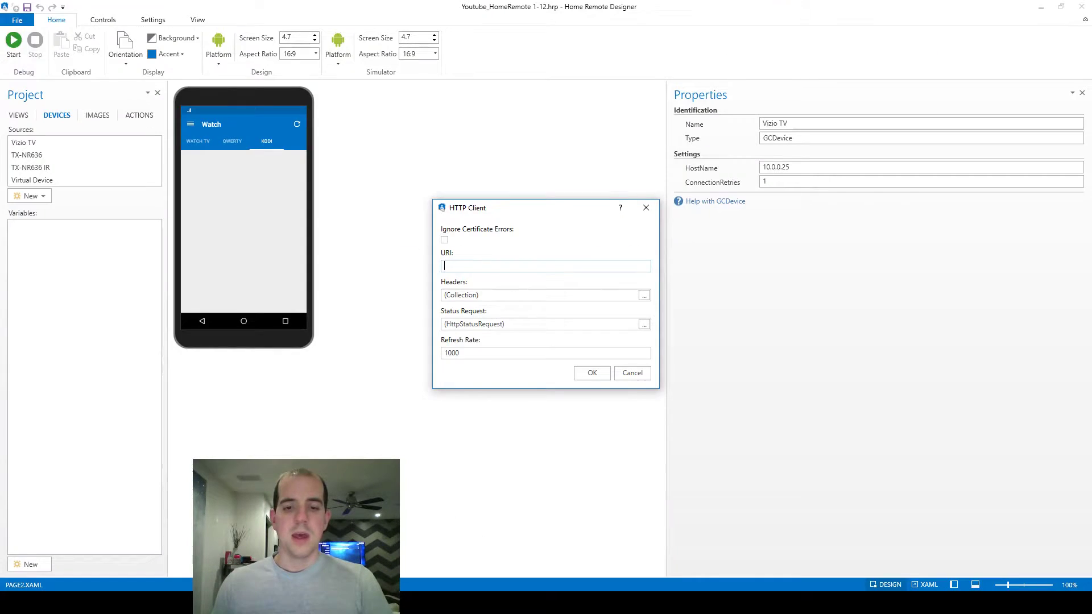
pyautogui.hotkey('ctrl', 'v')
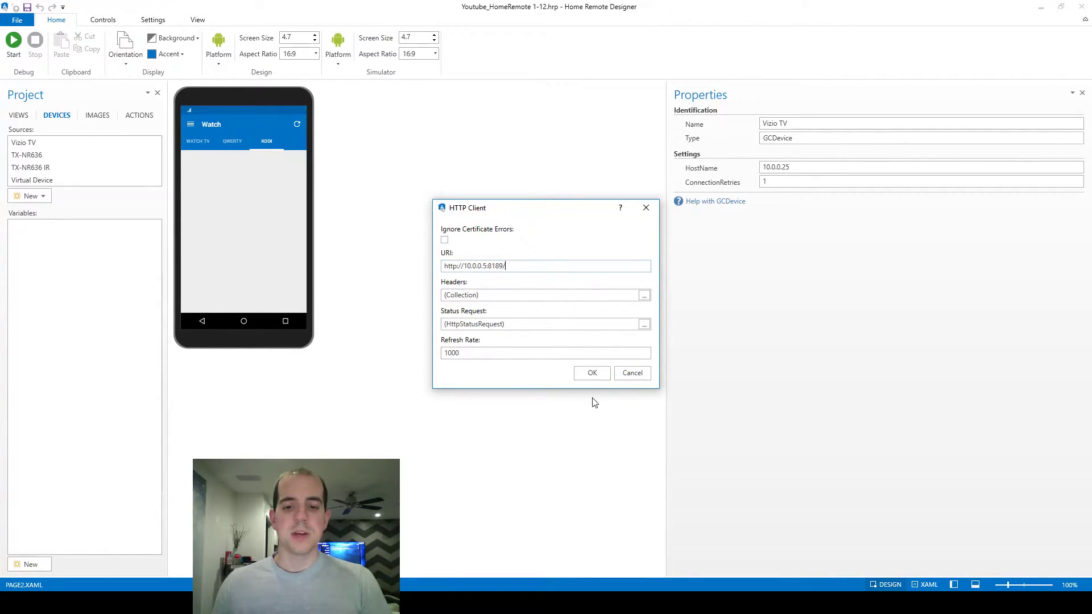
pyautogui.click(588, 373)
pyautogui.click(594, 341)
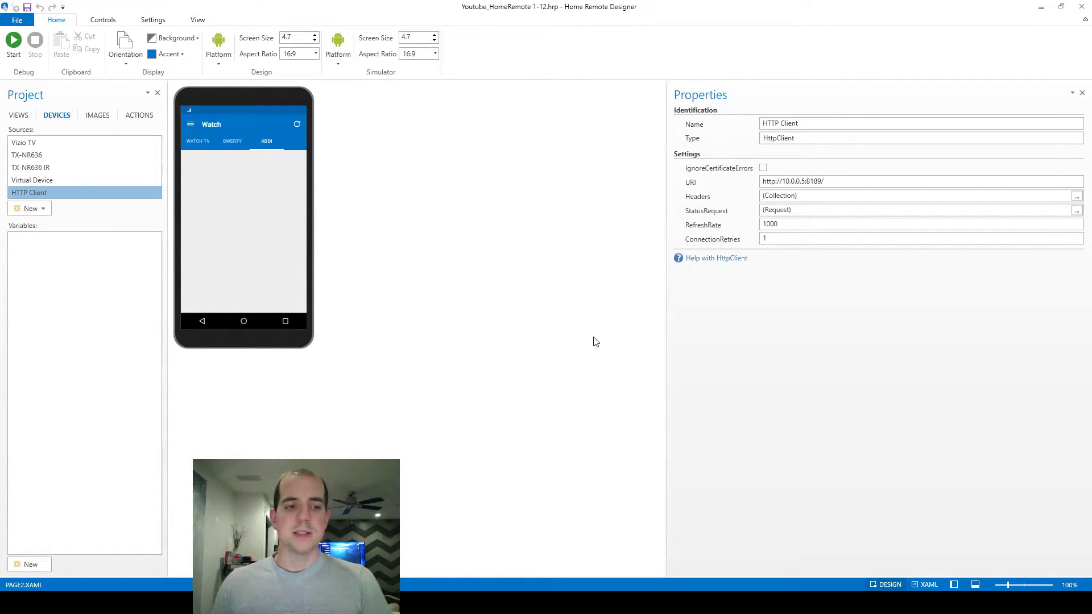
pyautogui.click(43, 563)
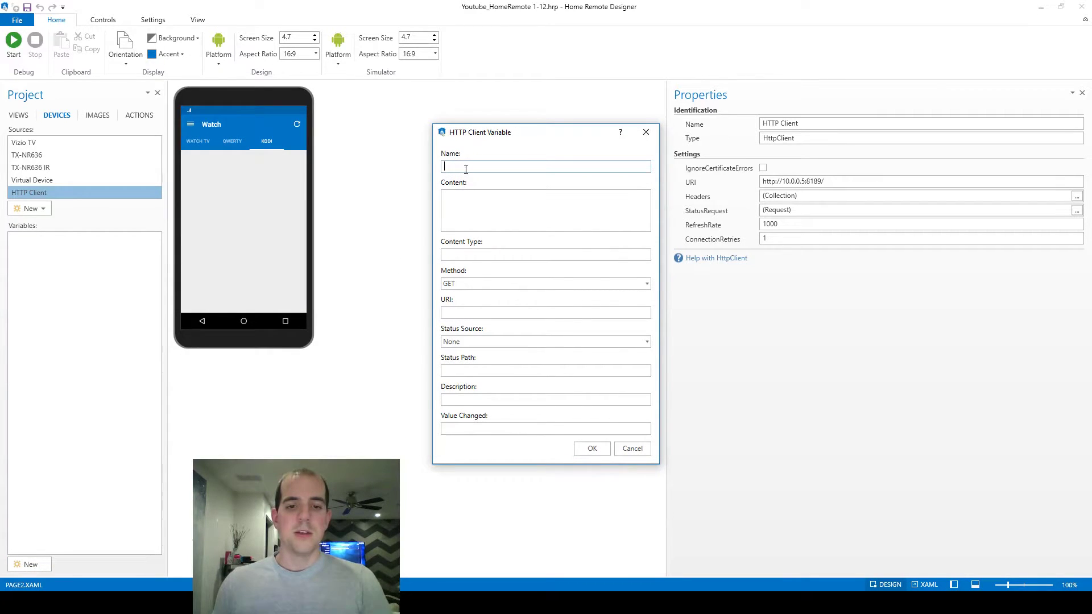
# Name the new variable Kodi_Input_Left and set its request method to POST
pyautogui.write('Kodi_Input')
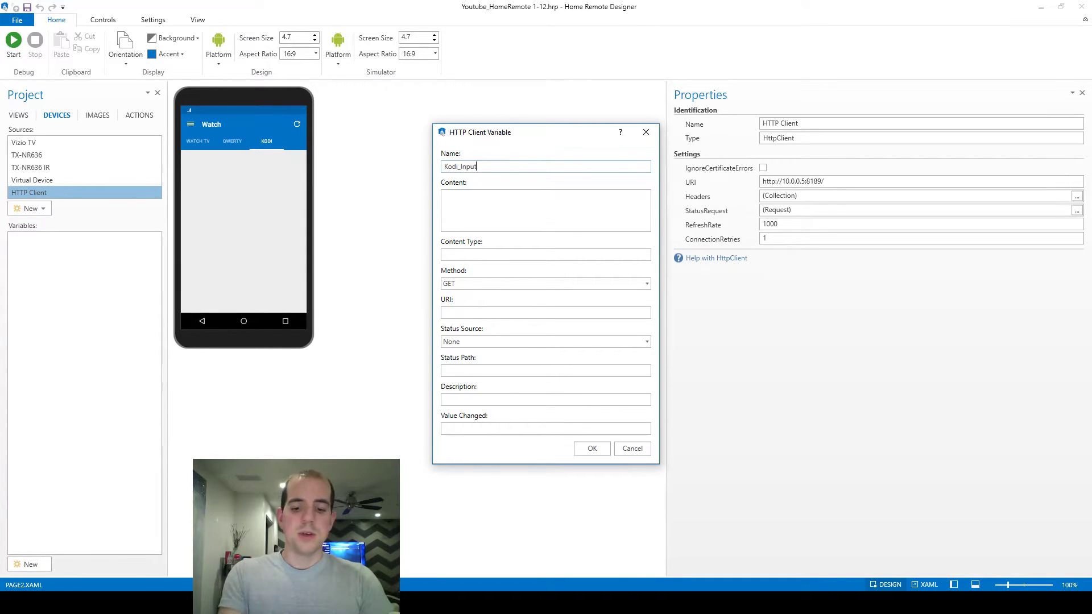
pyautogui.write('_Left')
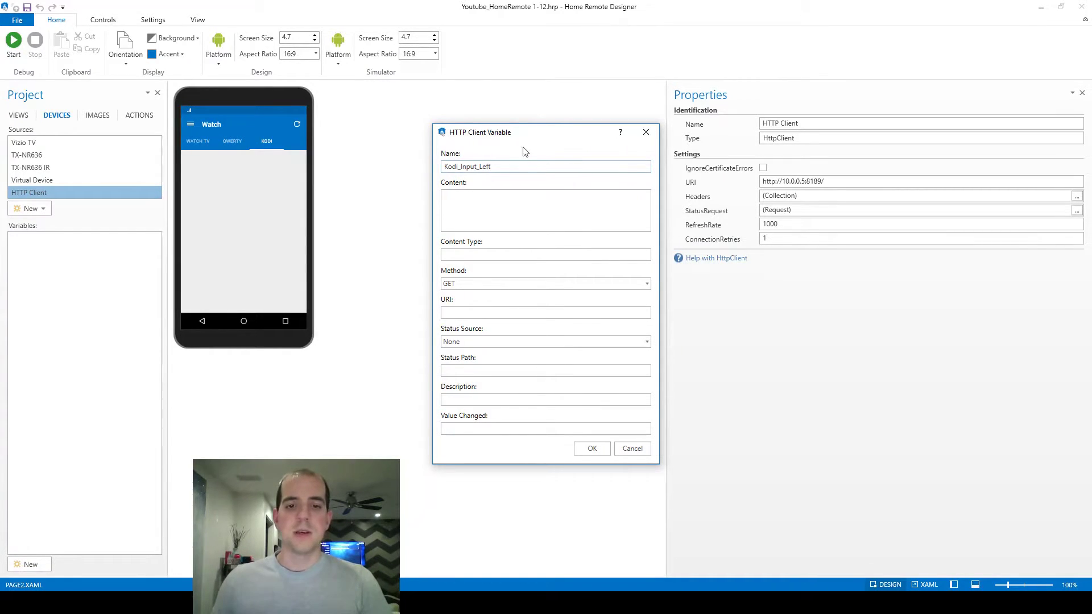
pyautogui.doubleClick(512, 165)
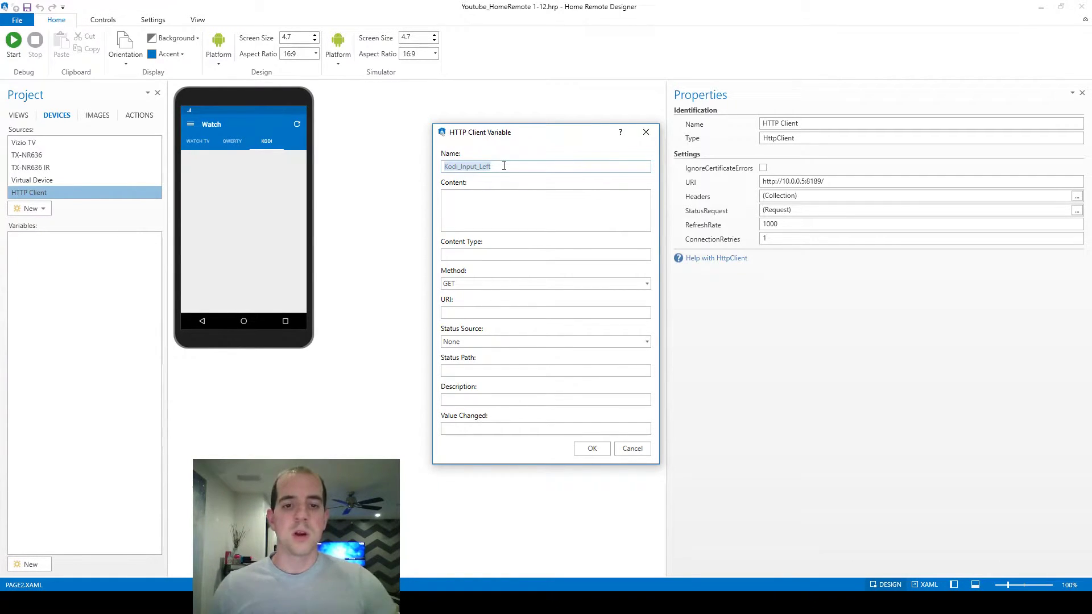
pyautogui.click(504, 165)
pyautogui.doubleClick(504, 166)
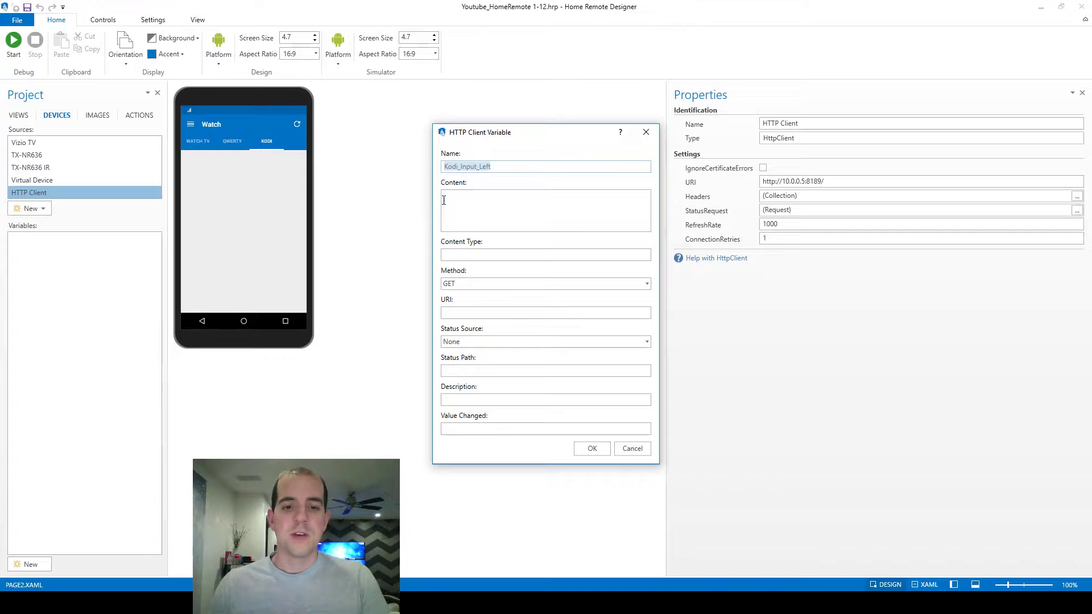
pyautogui.click(463, 284)
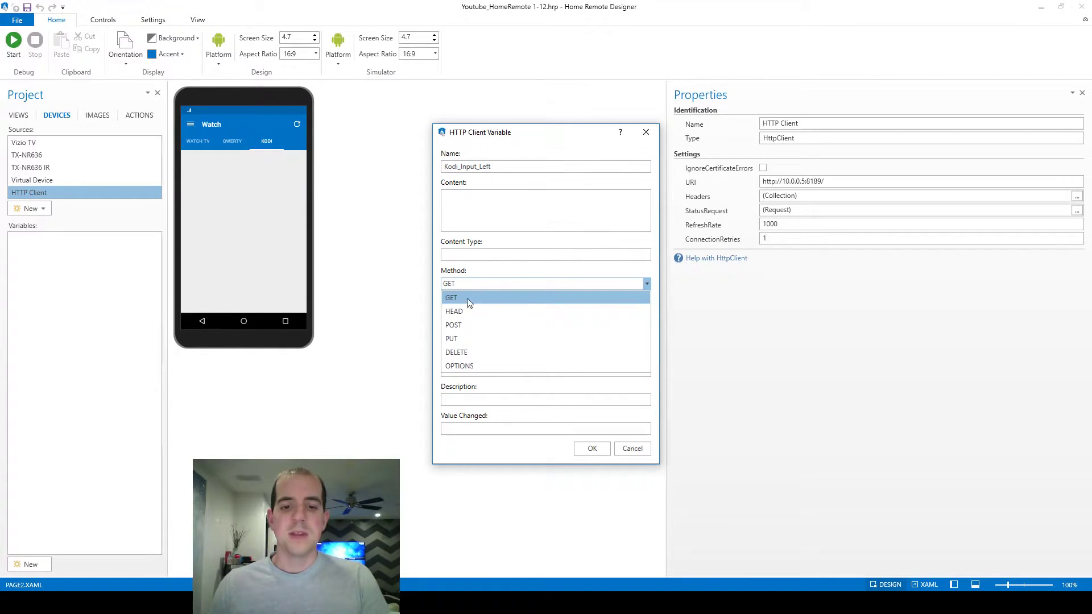
pyautogui.click(470, 325)
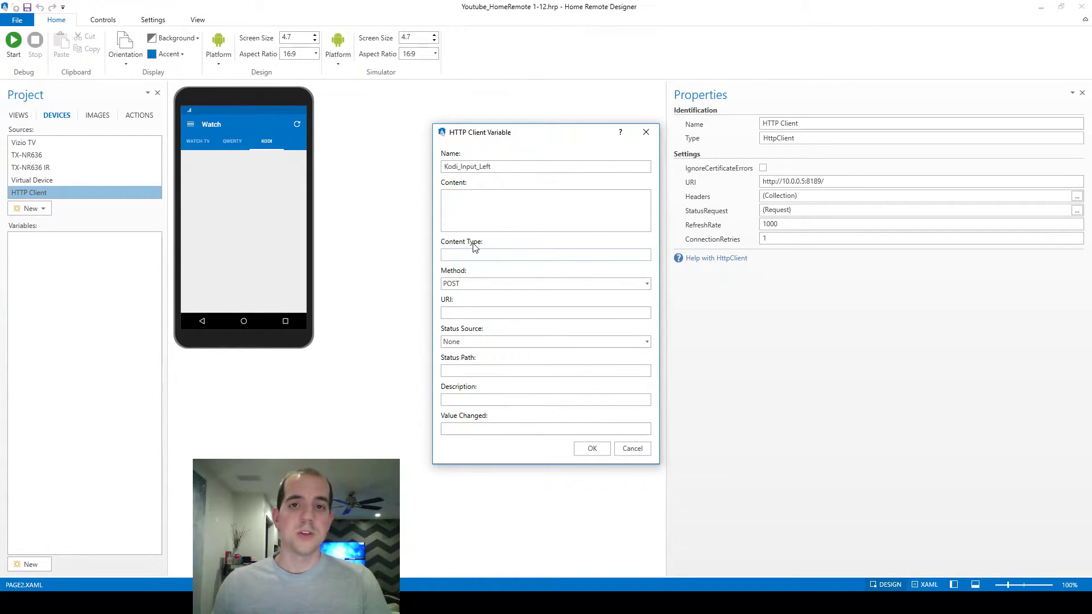
# Paste application/json from the notes as the variable's Content Type
pyautogui.click(381, 594)
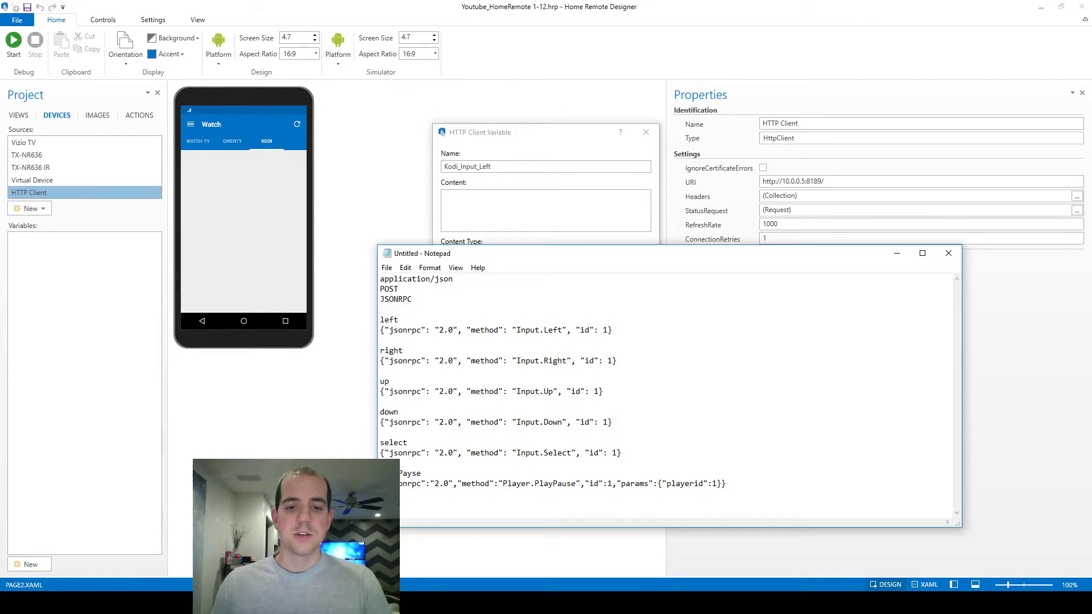
pyautogui.moveTo(485, 277); pyautogui.dragTo(356, 268)
pyautogui.hotkey('ctrl', 'c')
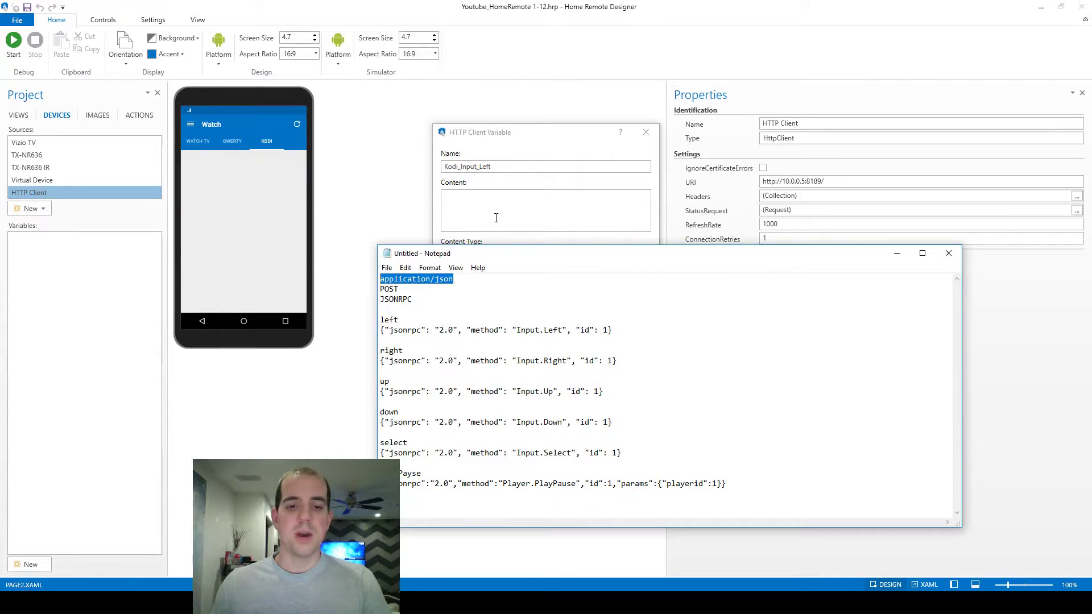
pyautogui.click(529, 144)
pyautogui.hotkey('ctrl', 'v')
# Paste JSONRPC from the notes as the request URI and create the variable
pyautogui.click(381, 594)
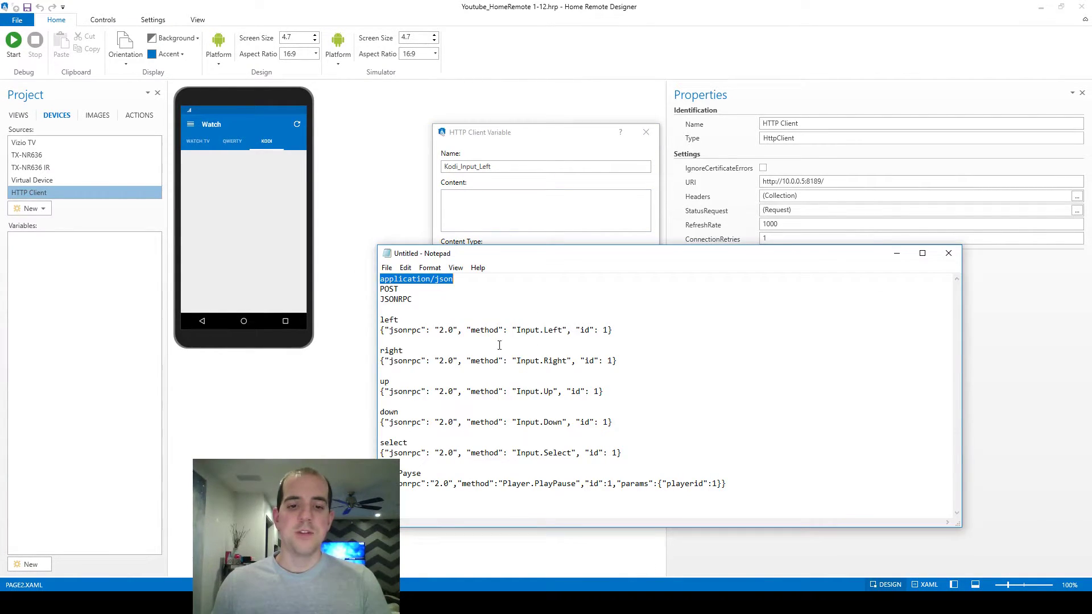
pyautogui.moveTo(413, 300); pyautogui.dragTo(378, 300)
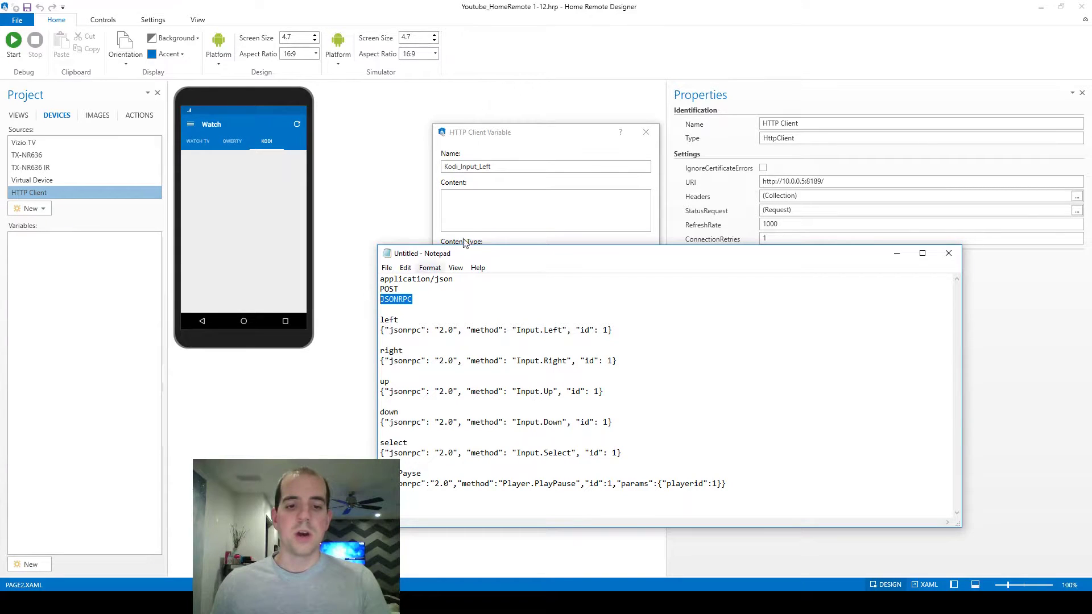
pyautogui.click(517, 143)
pyautogui.click(496, 311)
pyautogui.hotkey('ctrl', 'v')
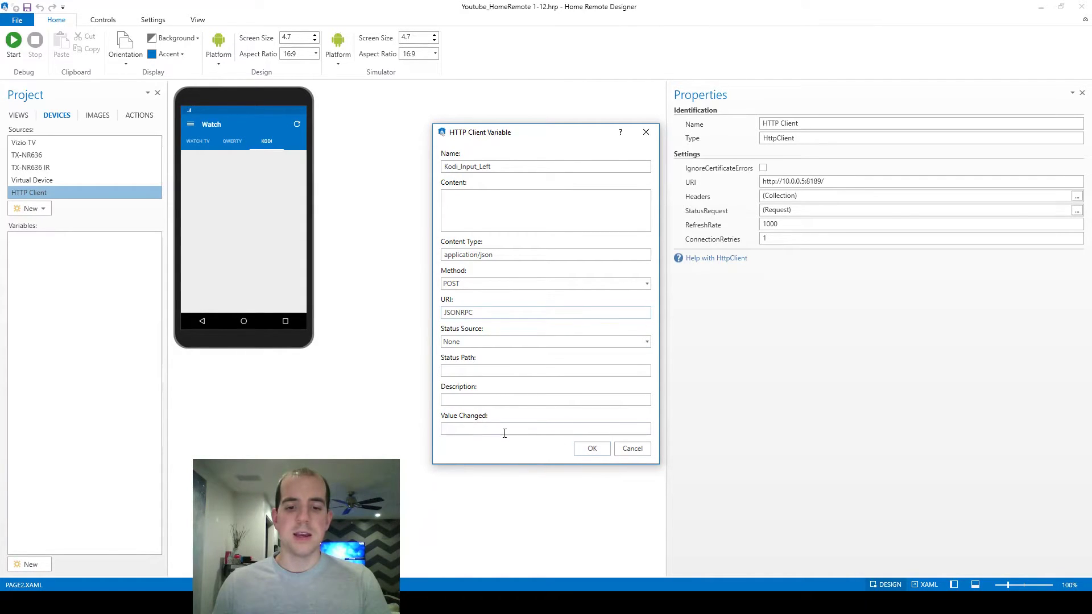
pyautogui.click(586, 448)
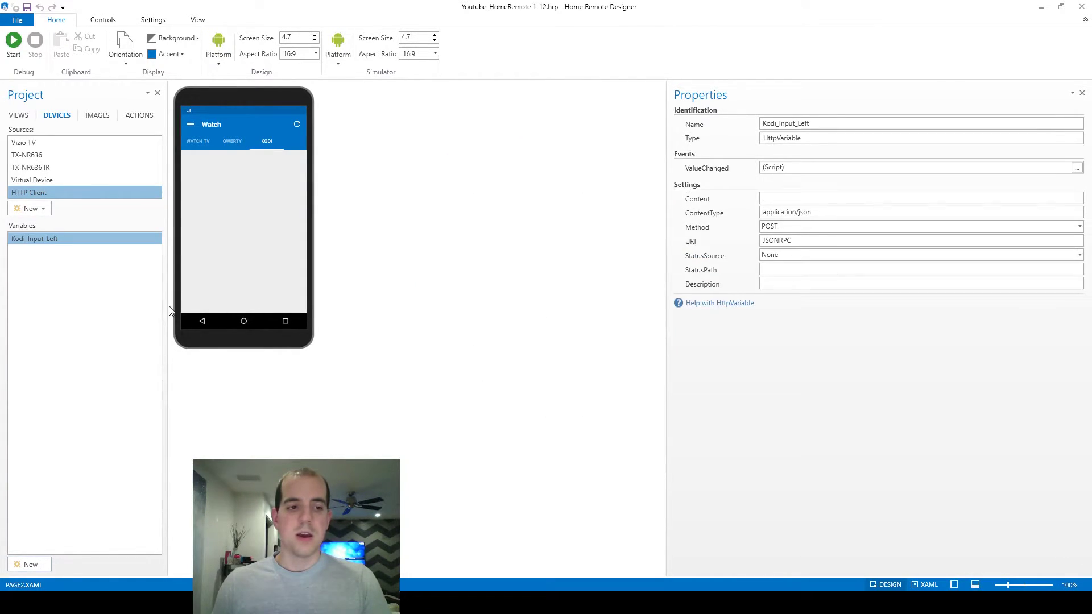
# Fill Kodi_Input_Left's Content with the Input.Left JSON request from the notes
pyautogui.click(94, 237)
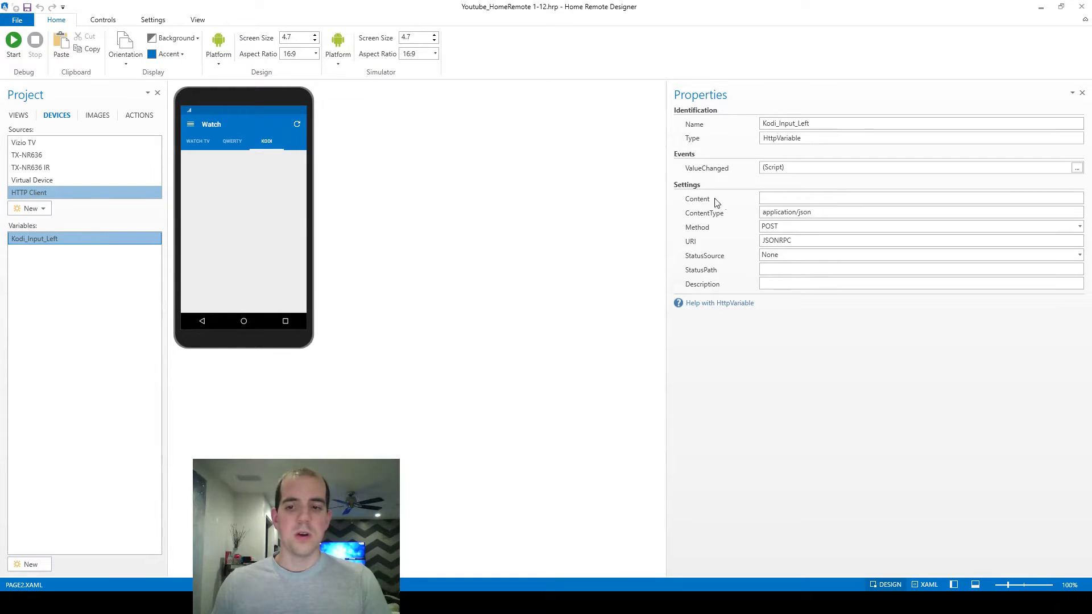
pyautogui.click(787, 198)
pyautogui.hotkey('alt', 'Tab')
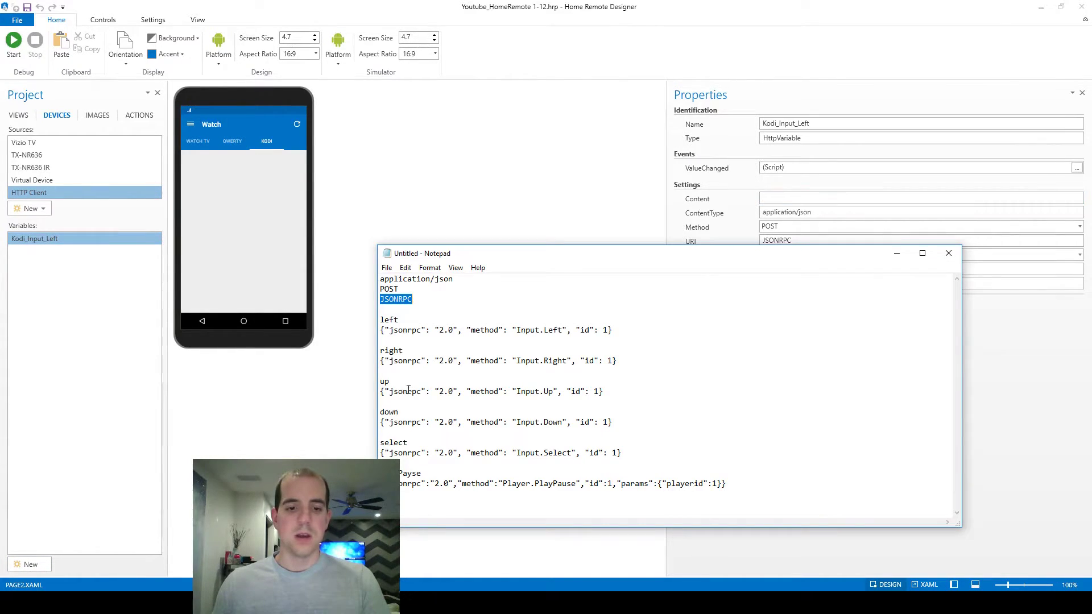
pyautogui.moveTo(618, 331); pyautogui.dragTo(379, 330)
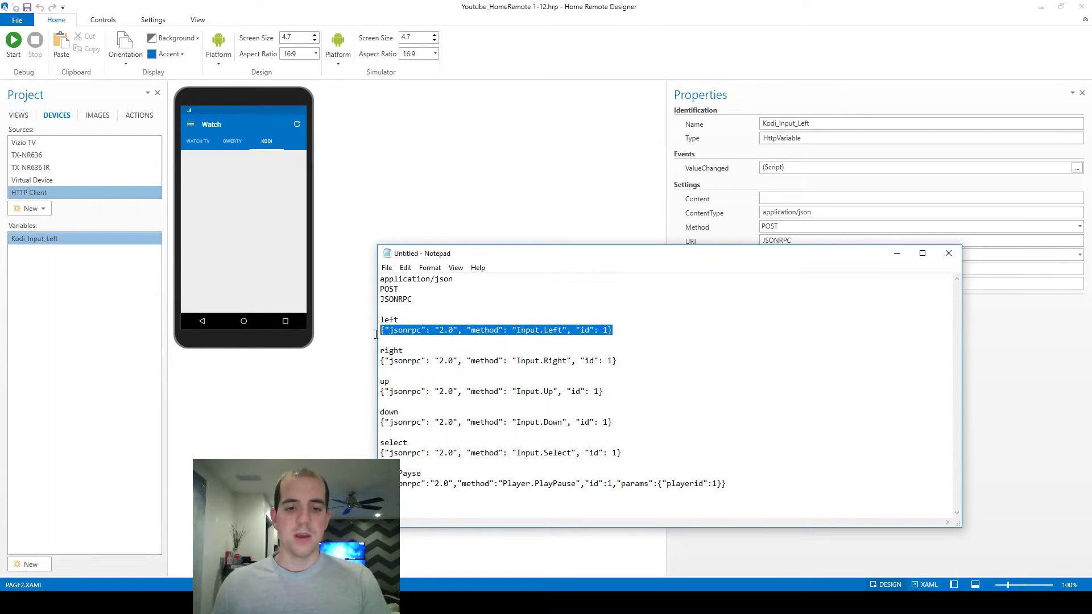
pyautogui.click(791, 197)
pyautogui.hotkey('ctrl', 'v')
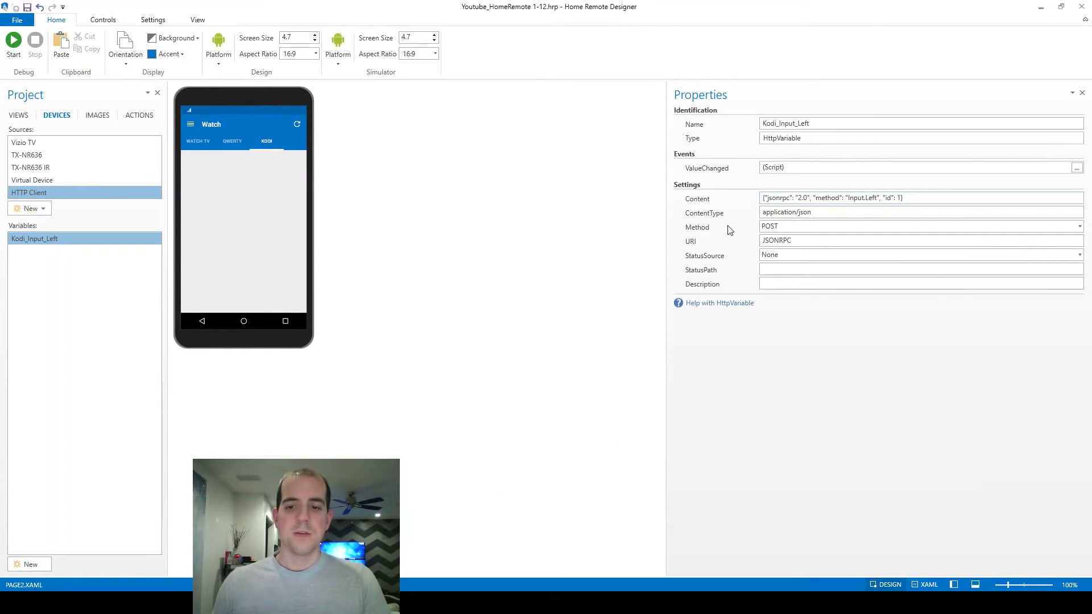
# Duplicate Kodi_Input_Left and rename the copy Kodi_Input_Right
pyautogui.click(74, 238)
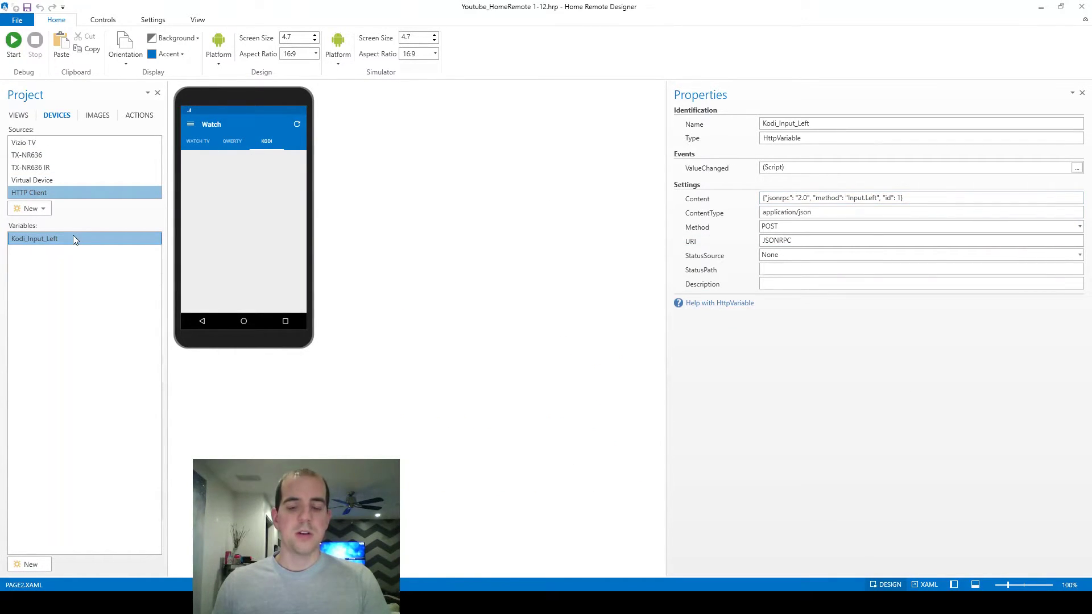
pyautogui.rightClick(69, 238)
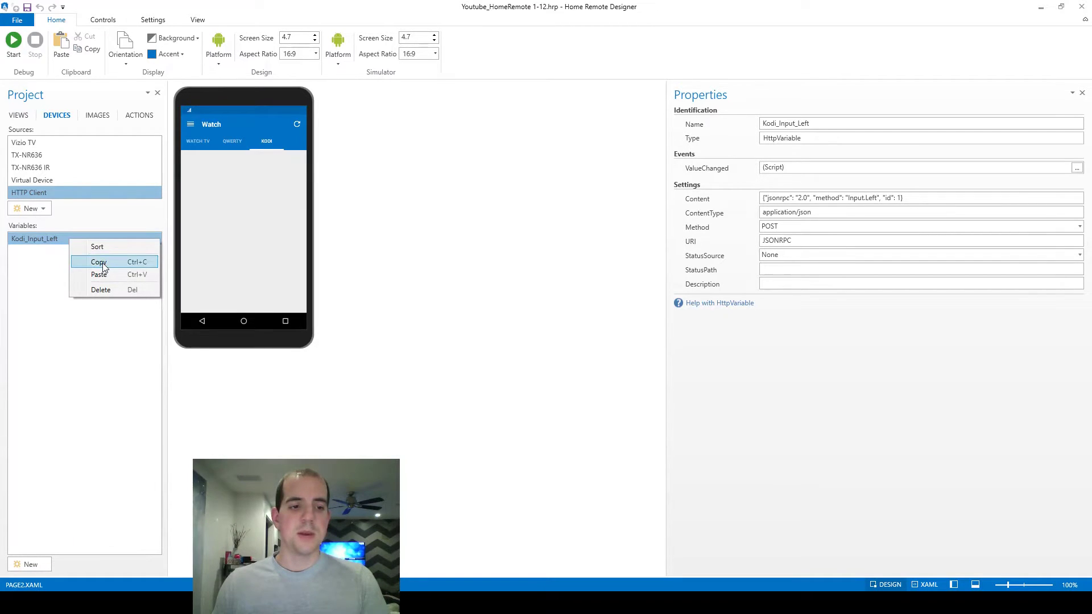
pyautogui.click(105, 266)
pyautogui.rightClick(69, 256)
pyautogui.click(104, 293)
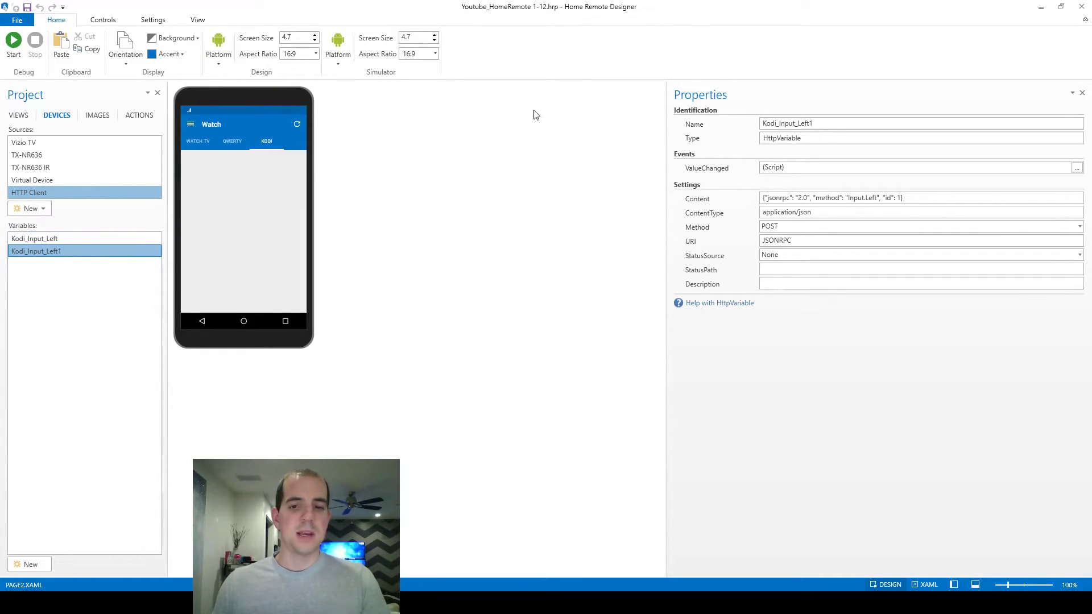
pyautogui.moveTo(814, 124); pyautogui.dragTo(800, 128)
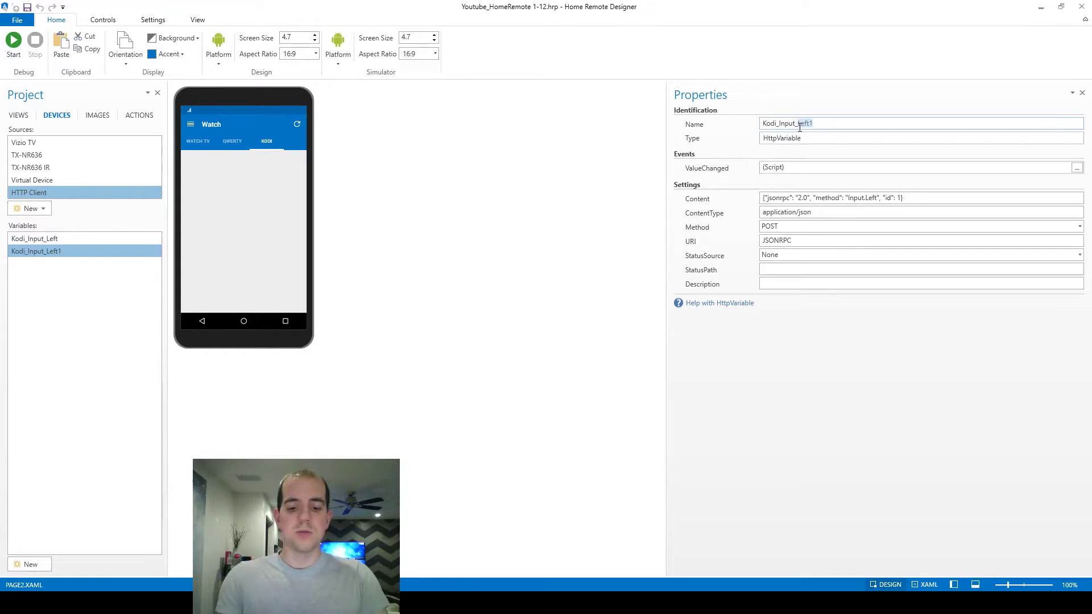
pyautogui.write('Right')
# Replace Kodi_Input_Right's Content with the Input.Right JSON request
pyautogui.hotkey('alt', 'Tab')
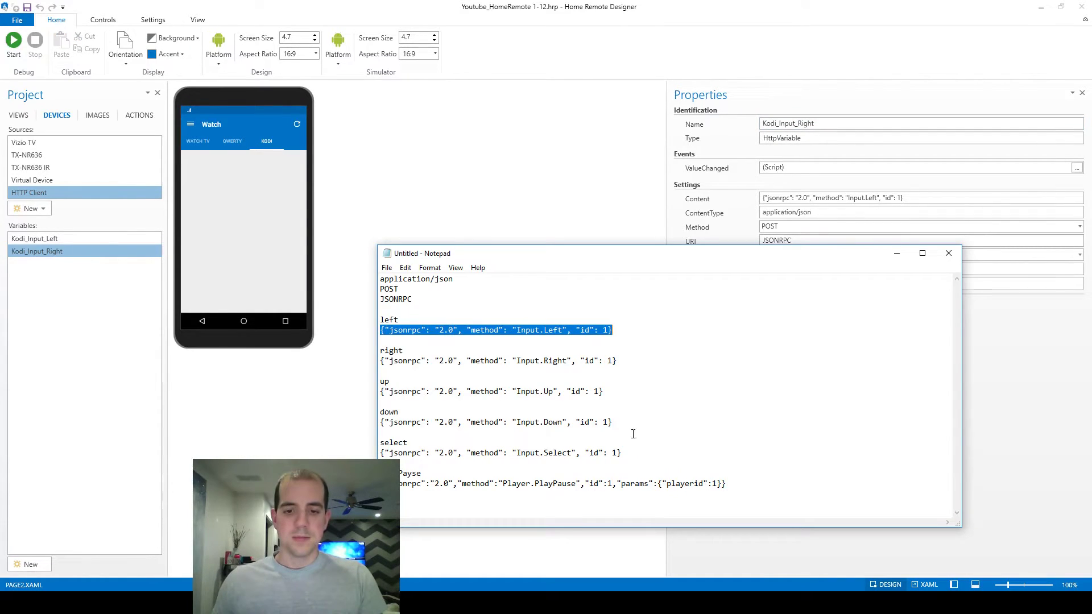
pyautogui.click(629, 361)
pyautogui.hotkey('shift', 'Home')
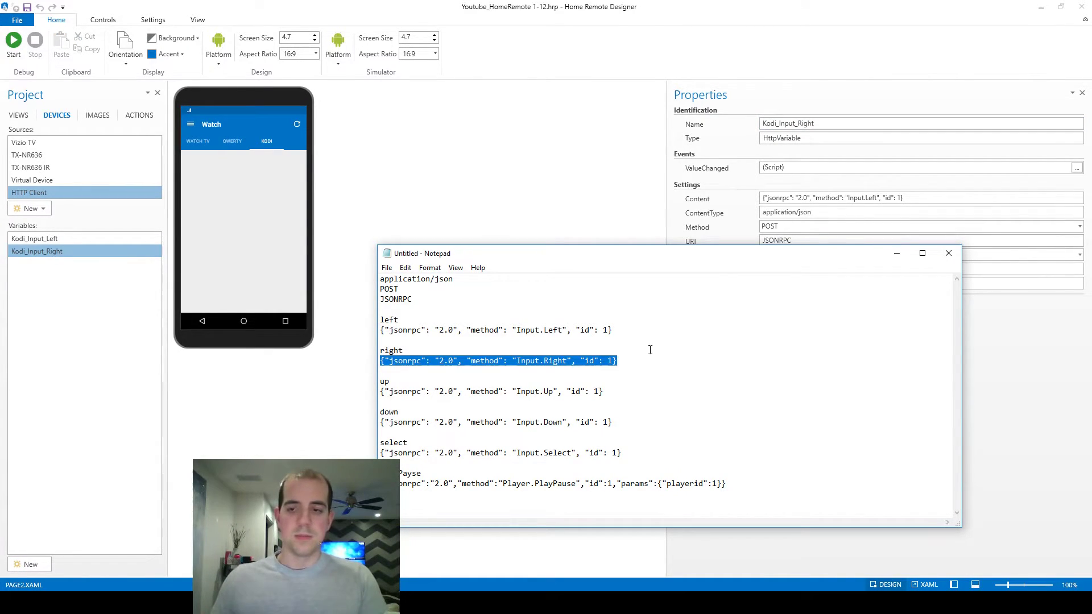
pyautogui.tripleClick(945, 199)
pyautogui.hotkey('ctrl', 'v')
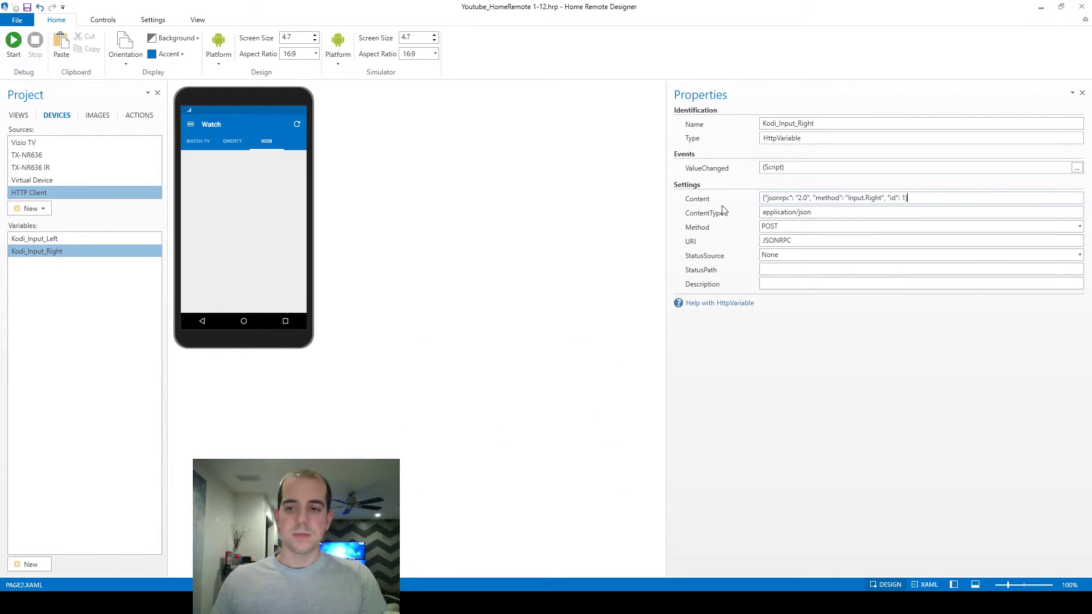
pyautogui.click(723, 210)
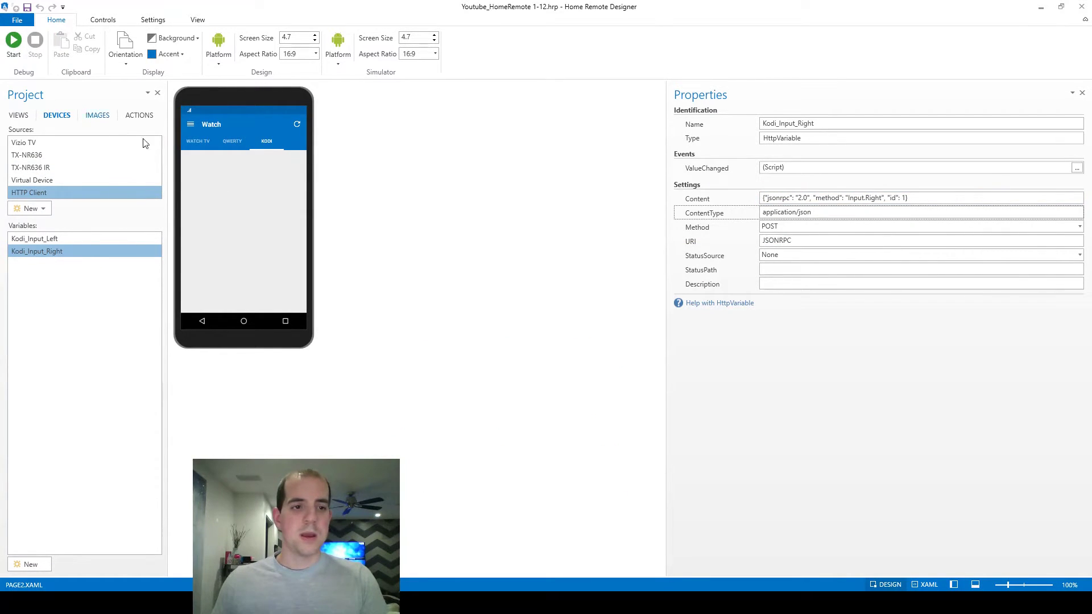
pyautogui.click(272, 147)
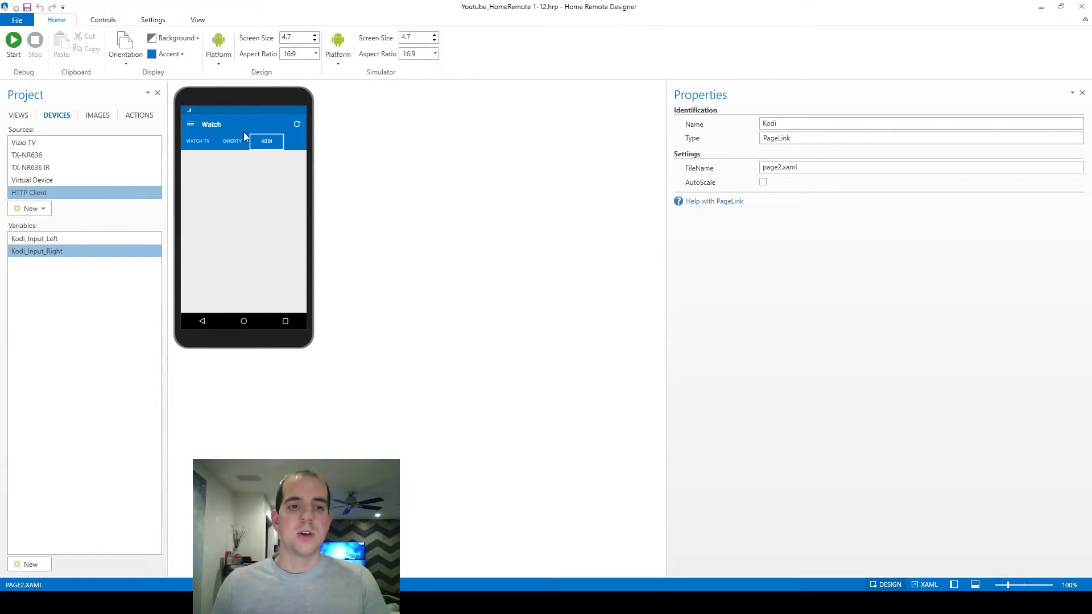
# Show the Watch TV page (page0.xaml) with its Up, Left, Enter, Right and Down buttons
pyautogui.click(199, 145)
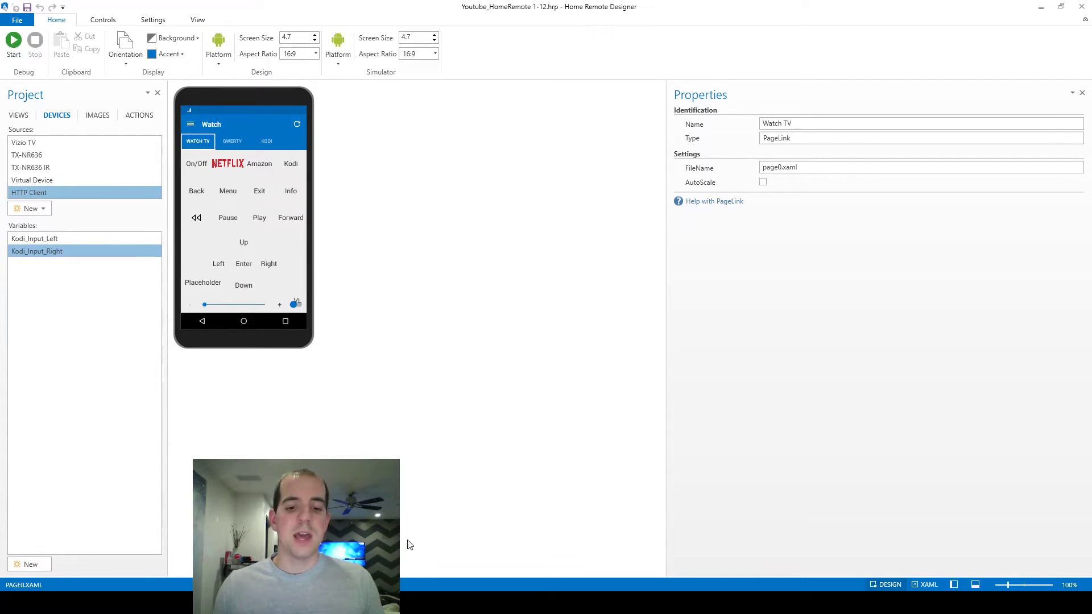
pyautogui.hotkey('alt', 'Tab')
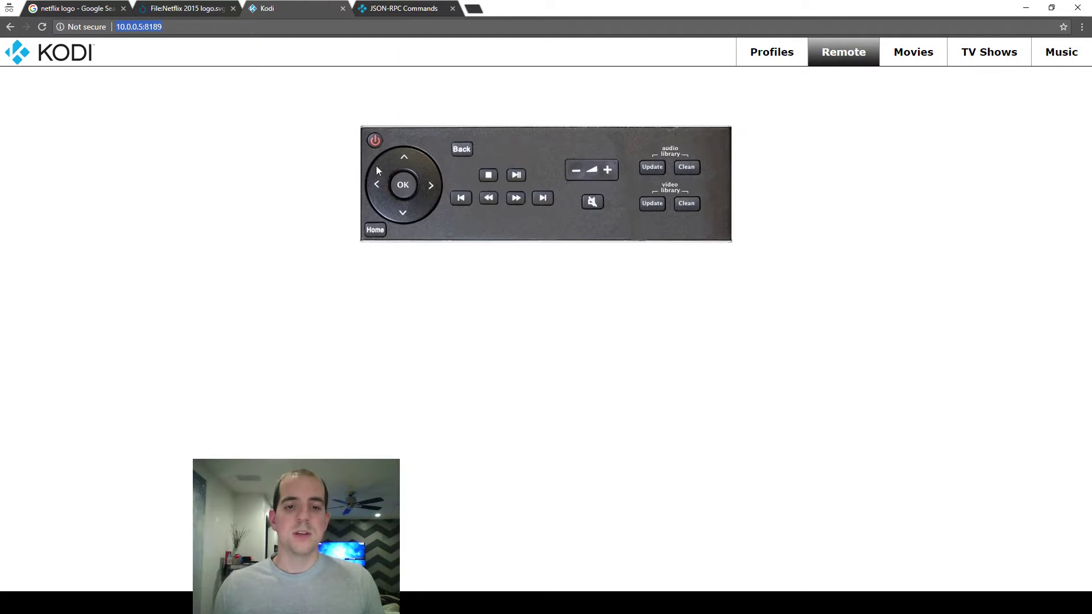
pyautogui.hotkey('alt', 'Tab')
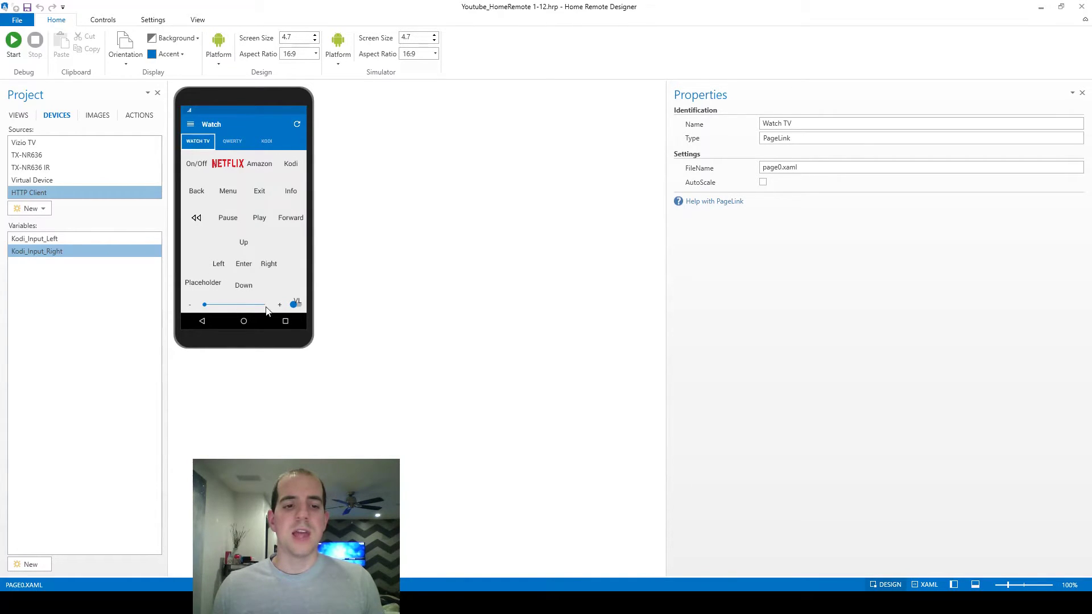
pyautogui.scroll(-2, 270, 308)
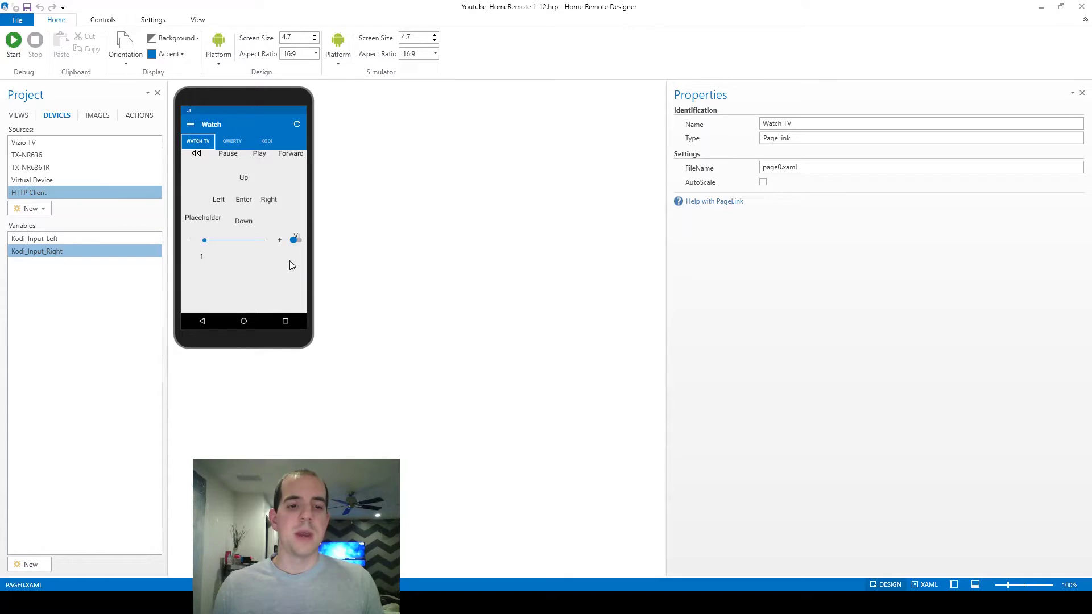
pyautogui.scroll(2, 289, 260)
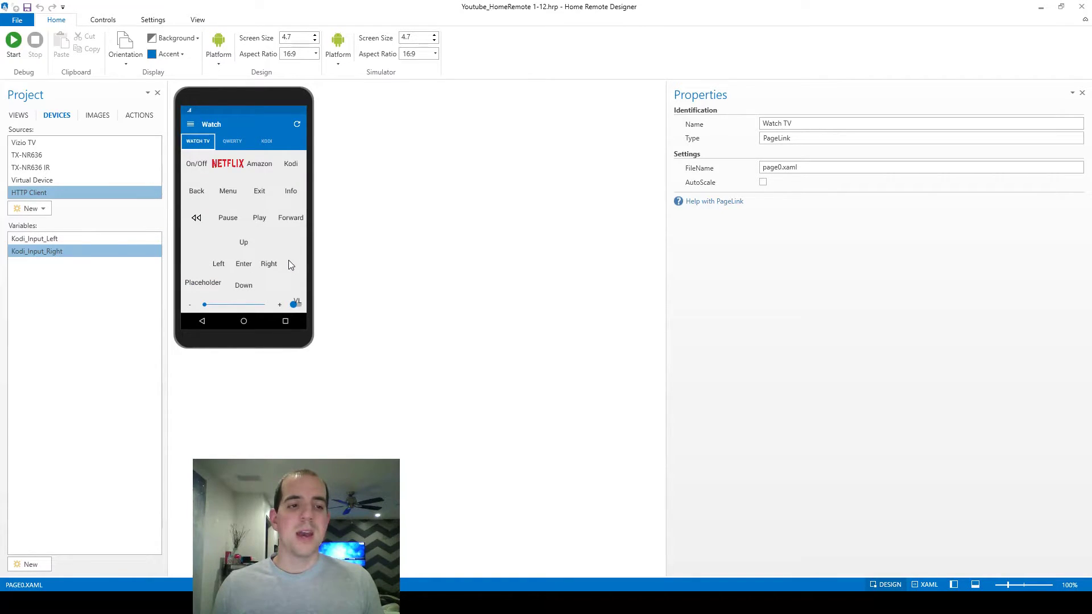
# Copy the Watch TV page's top-level Grid from the VIEWS outline
pyautogui.click(21, 120)
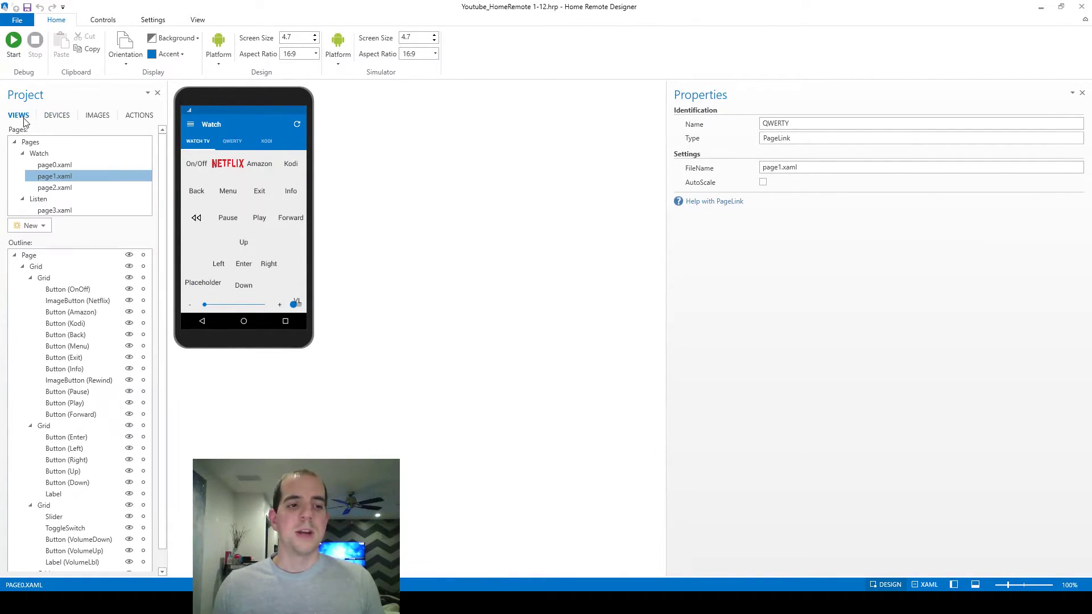
pyautogui.click(44, 268)
pyautogui.rightClick(44, 267)
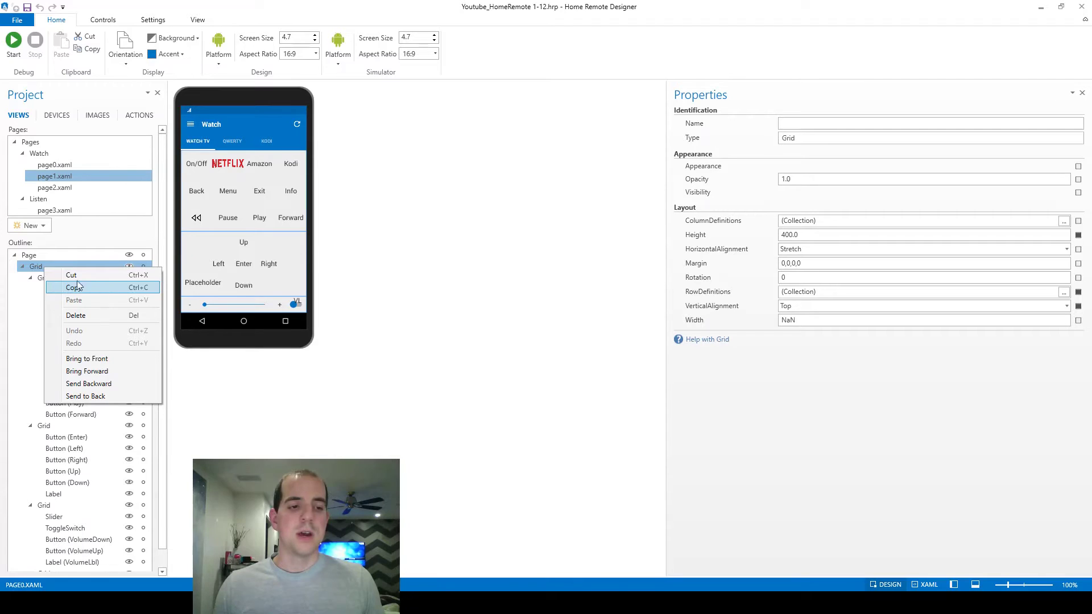
pyautogui.rightClick(37, 264)
pyautogui.click(67, 284)
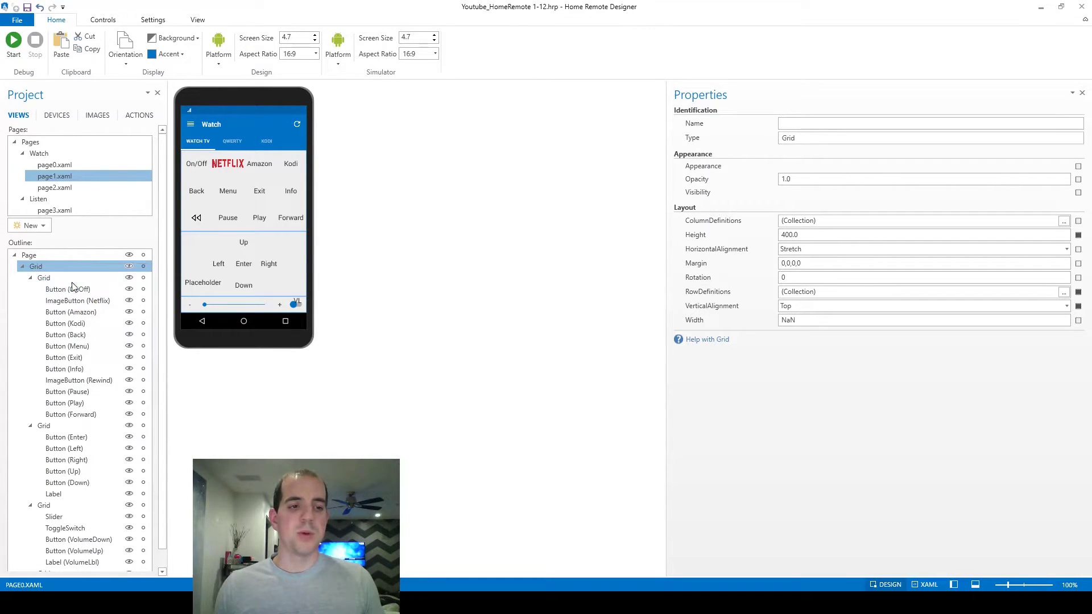
# Replace the Kodi page's empty Grid with the copied Watch TV button grid
pyautogui.click(266, 141)
pyautogui.rightClick(42, 266)
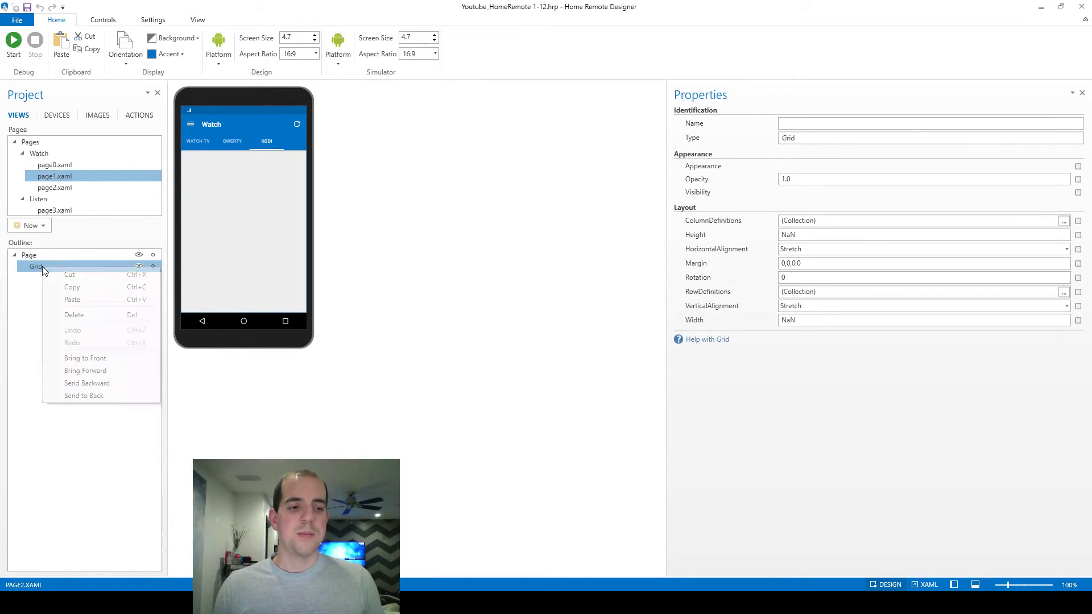
pyautogui.click(79, 314)
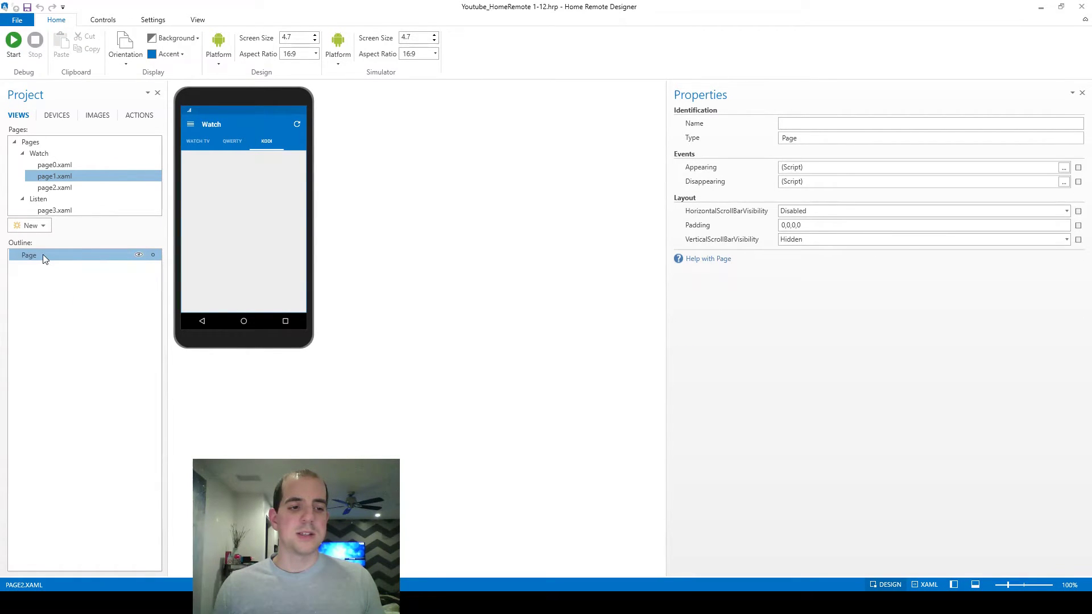
pyautogui.rightClick(43, 255)
pyautogui.click(74, 287)
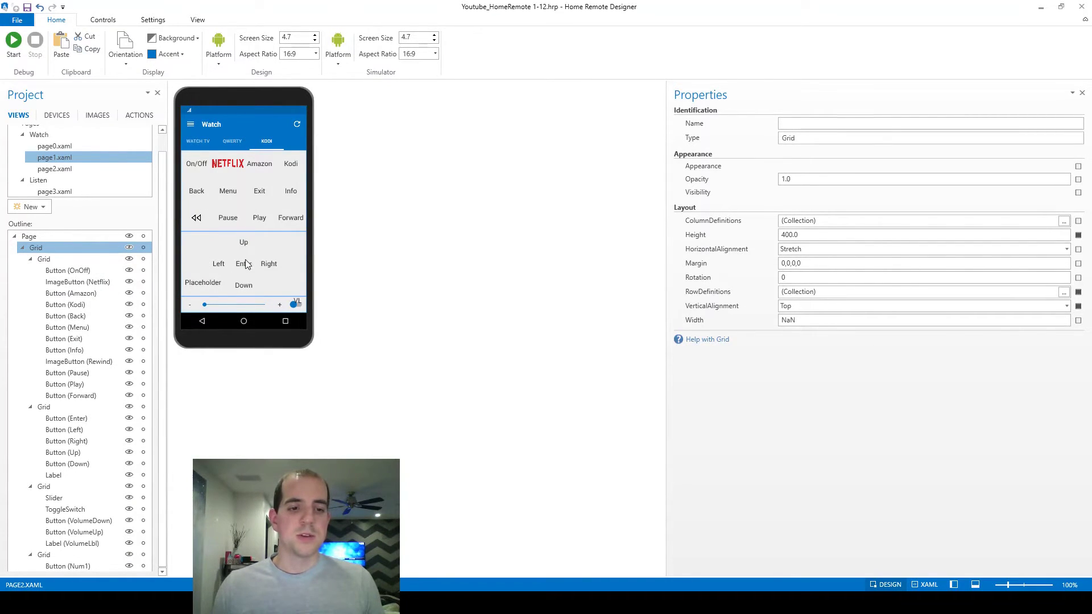
# Bind the Left button to Kodi_Input_Left and the Right button to Kodi_Input_Right
pyautogui.click(224, 264)
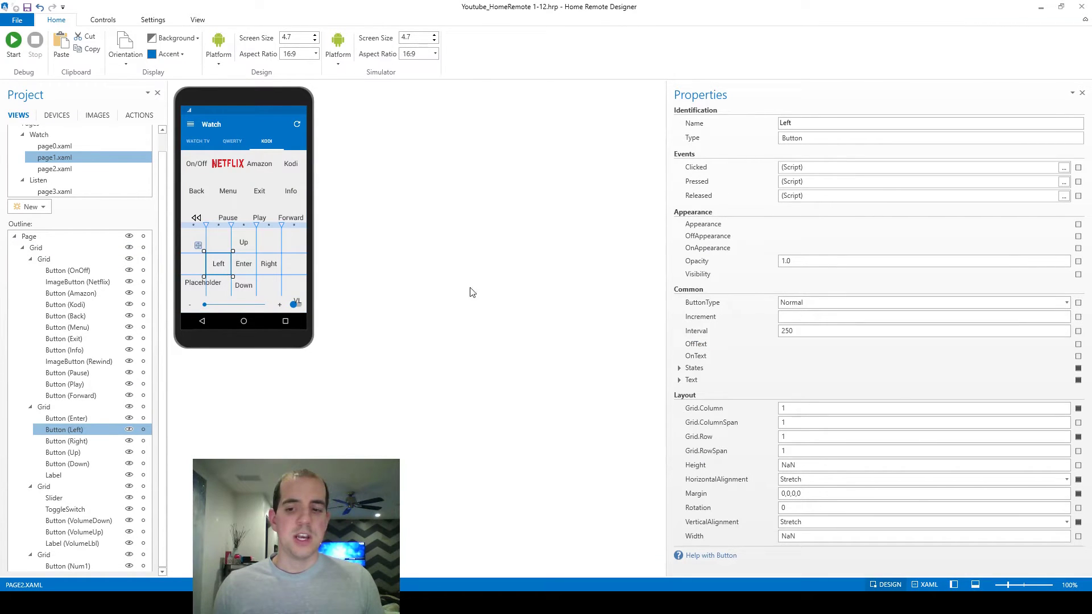
pyautogui.click(679, 369)
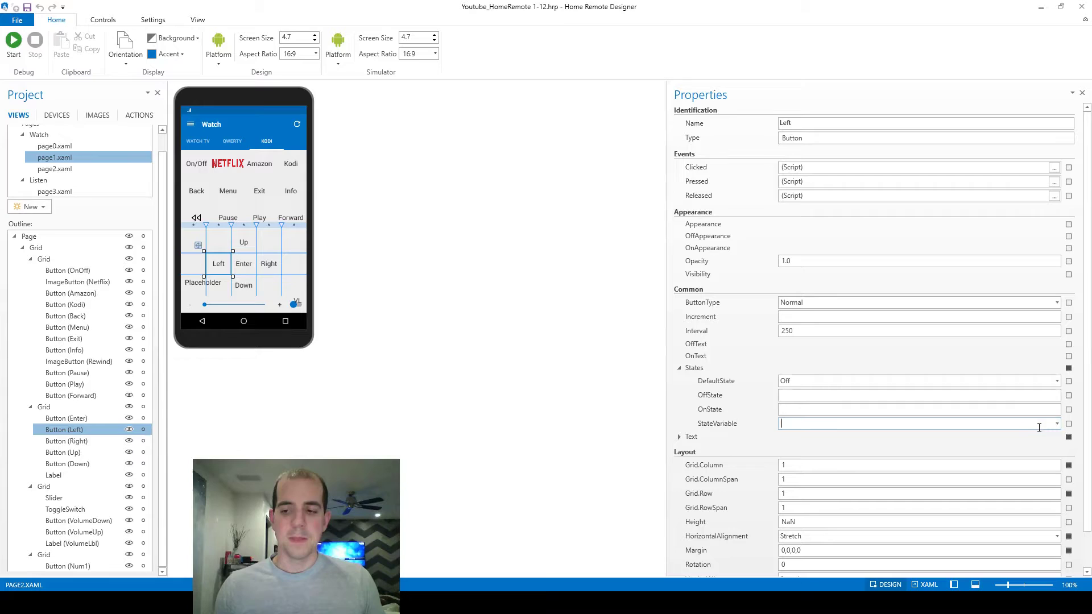
pyautogui.write('Kodi_Input_Left')
pyautogui.press('Return')
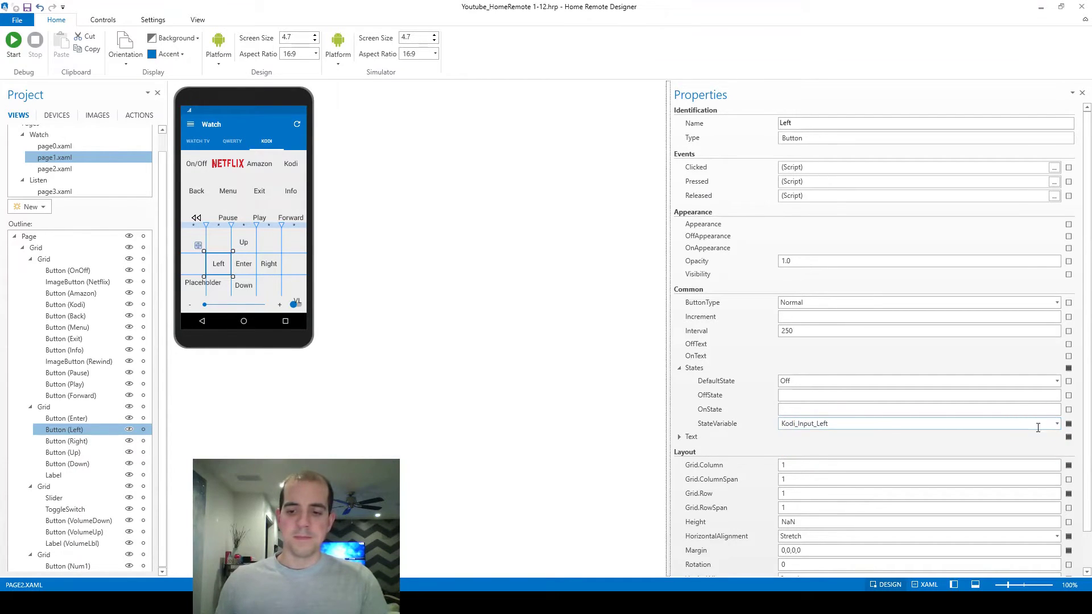
pyautogui.click(272, 265)
pyautogui.click(829, 423)
pyautogui.write('Ko')
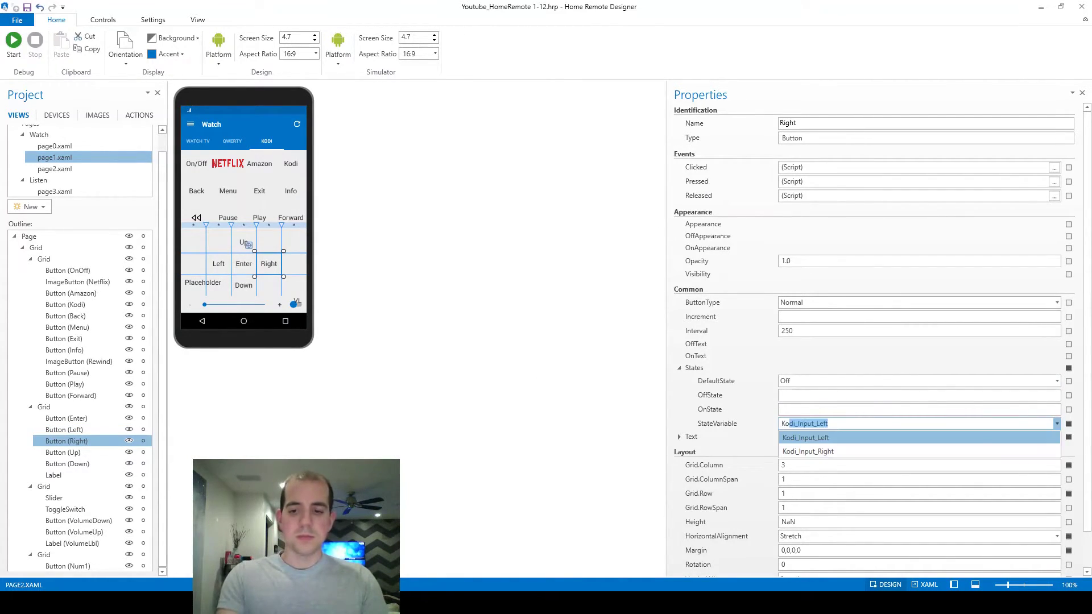
pyautogui.press('Down')
pyautogui.press('Return')
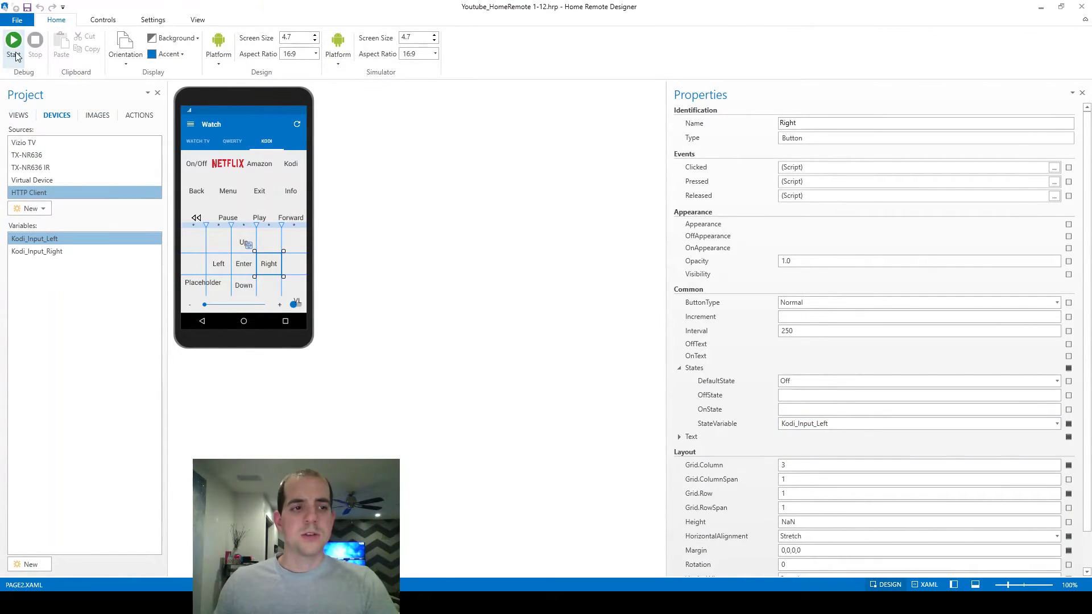
# Test the Kodi page's Left button in the simulator, then stop it
pyautogui.click(13, 45)
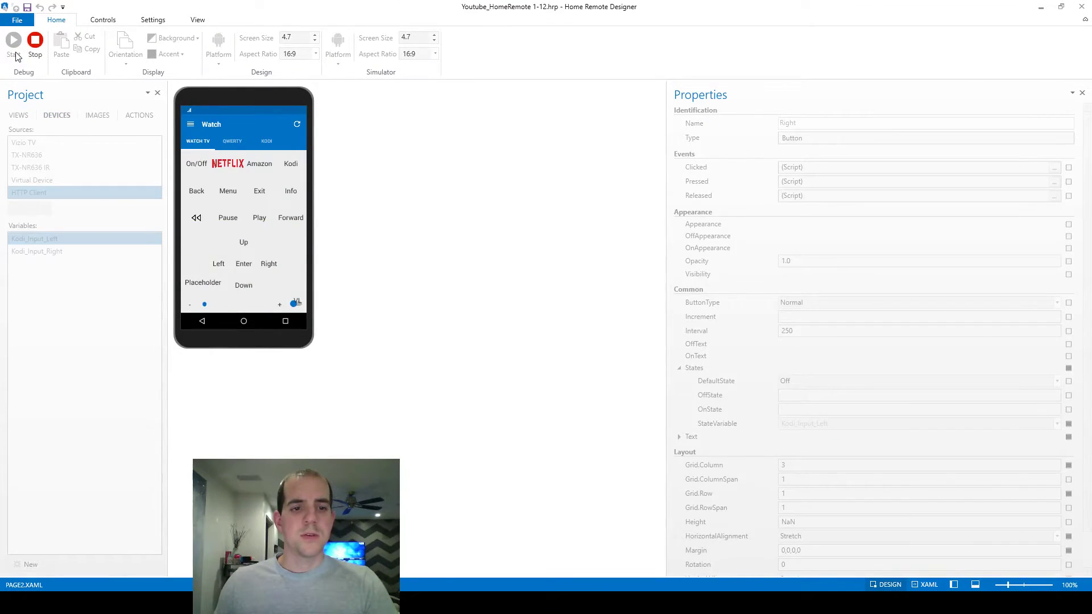
pyautogui.click(267, 143)
pyautogui.click(217, 267)
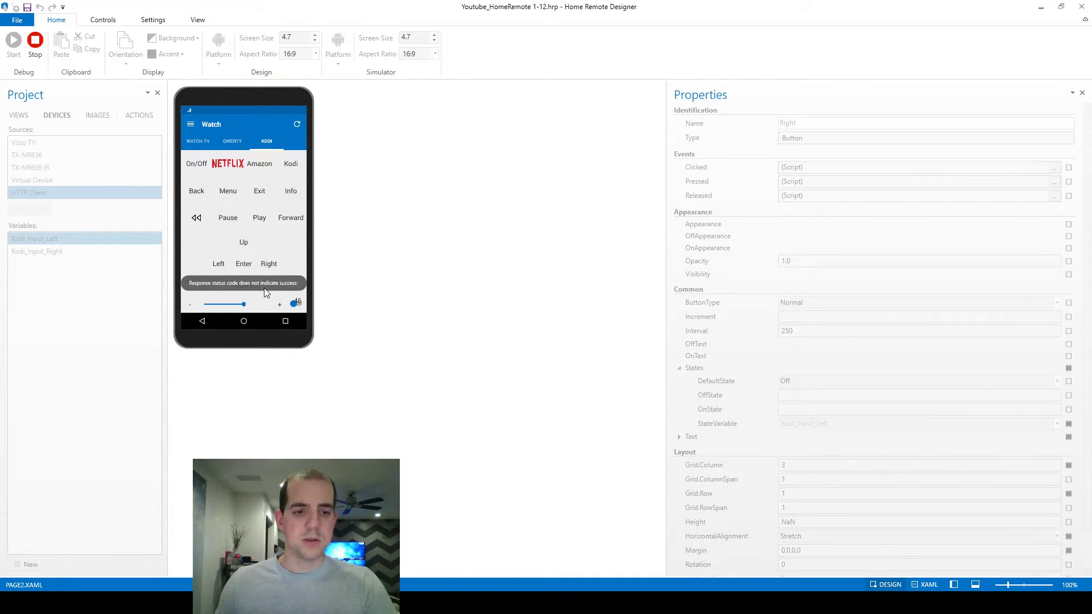
pyautogui.click(40, 59)
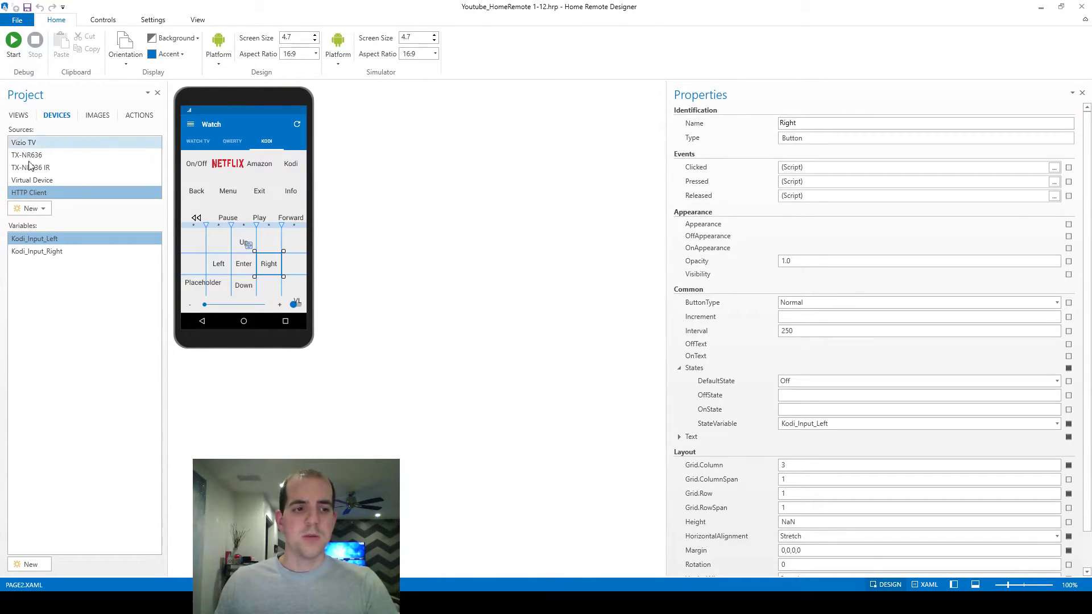
# Change Kodi_Input_Left's URI from JSONRPC to lowercase jsonrpc
pyautogui.click(52, 241)
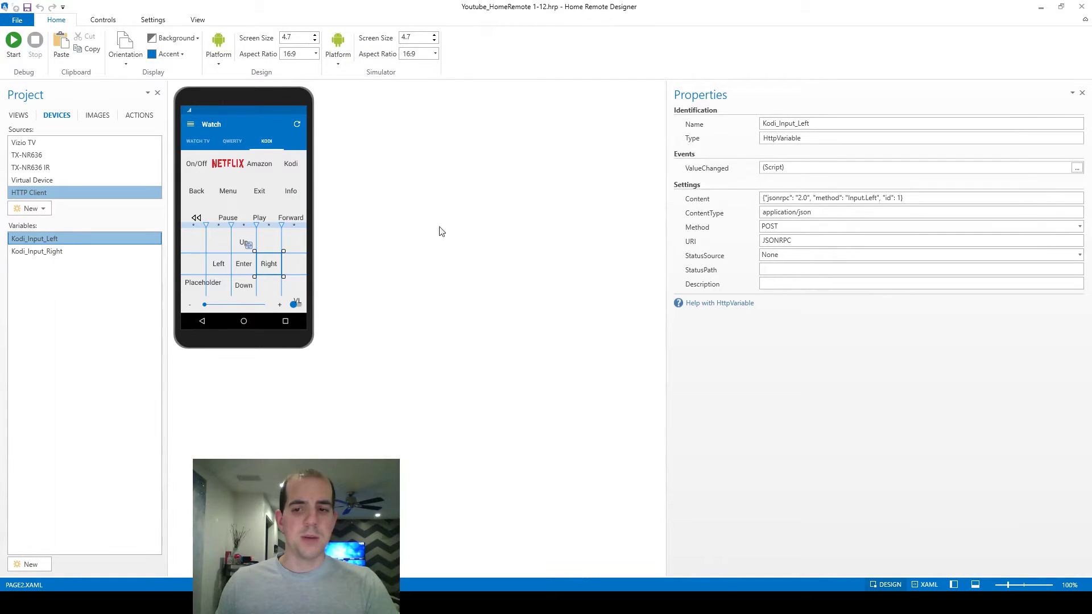
pyautogui.moveTo(801, 239); pyautogui.dragTo(739, 244)
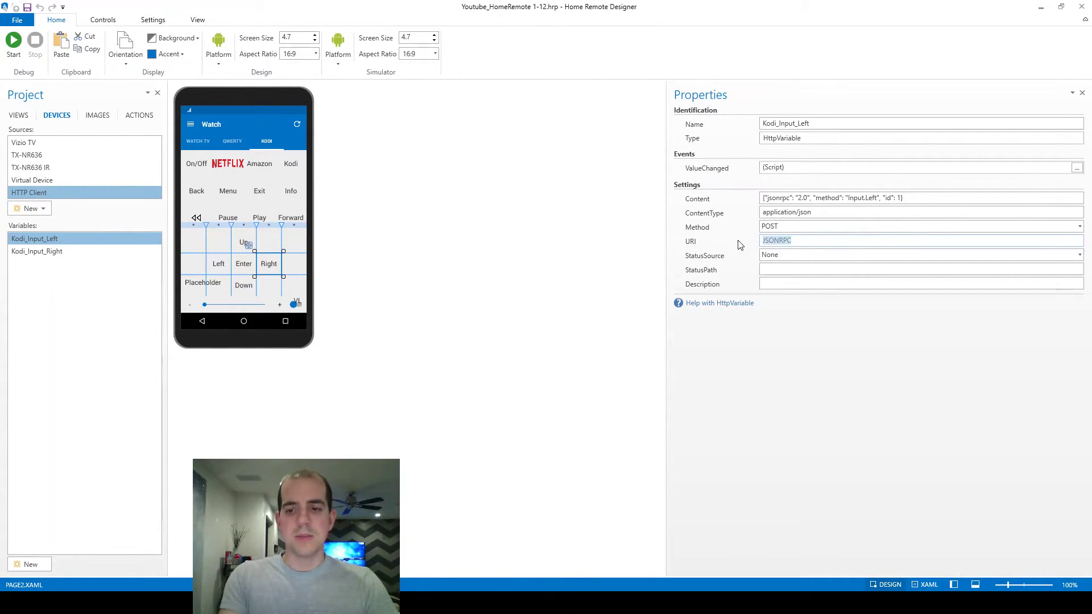
pyautogui.write('jsonrpc')
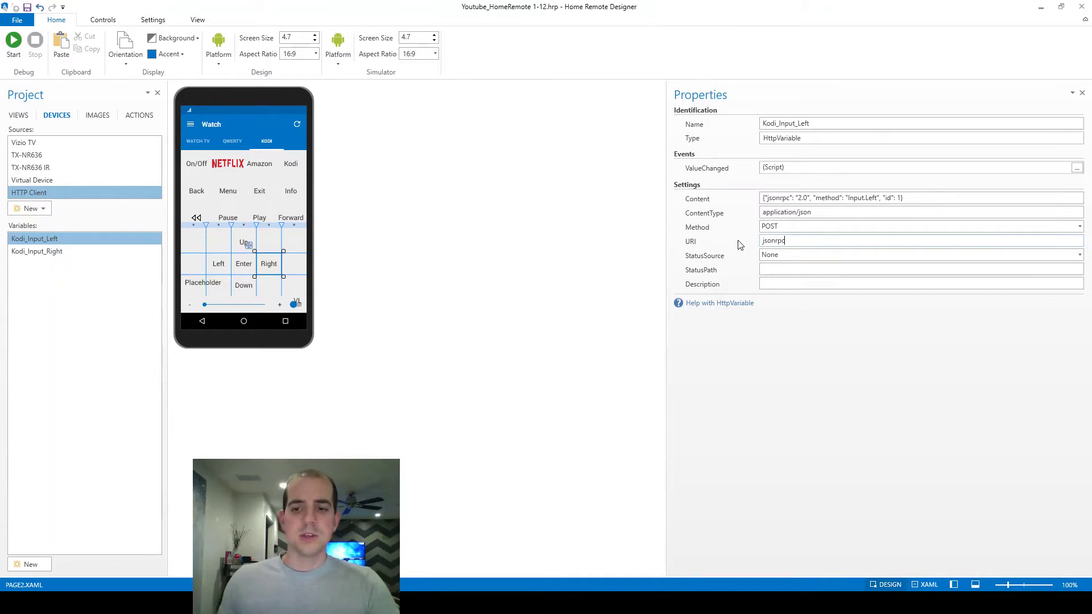
pyautogui.moveTo(792, 241); pyautogui.dragTo(733, 248)
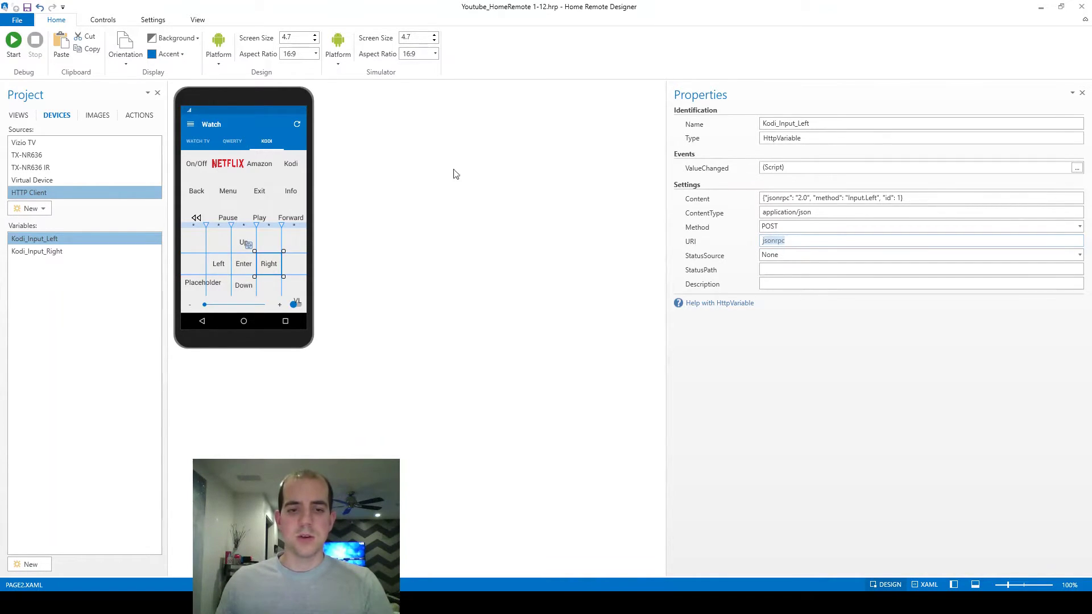
pyautogui.click(56, 251)
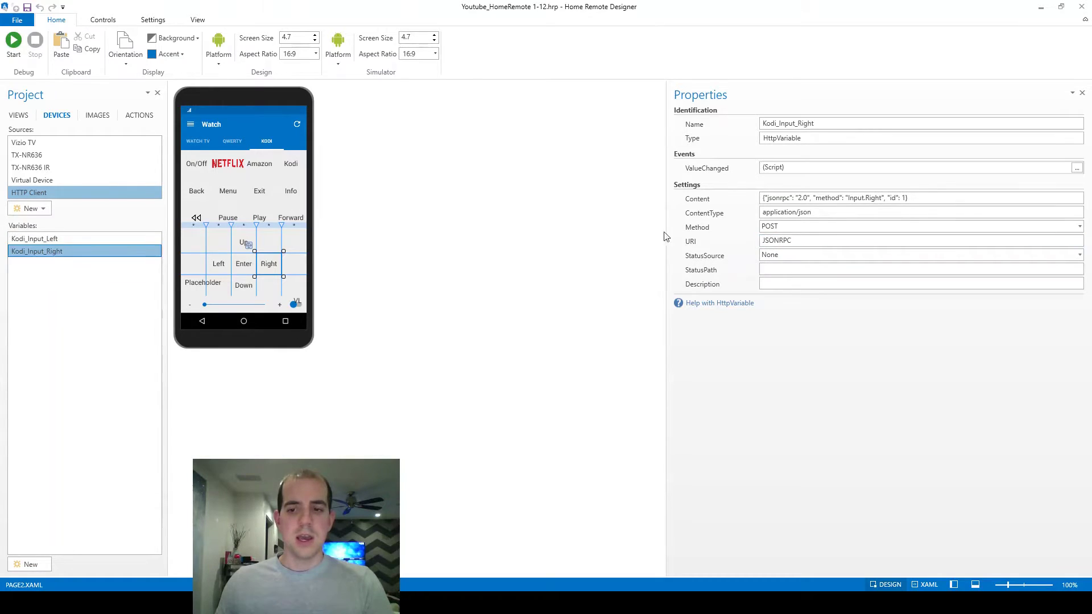
pyautogui.click(14, 41)
pyautogui.click(273, 140)
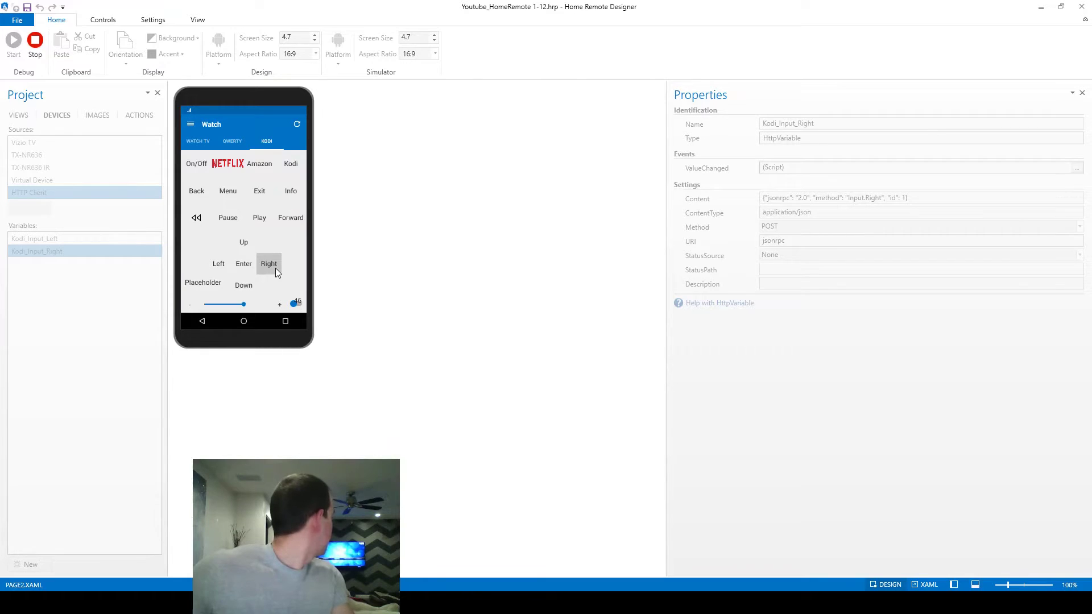
pyautogui.click(39, 55)
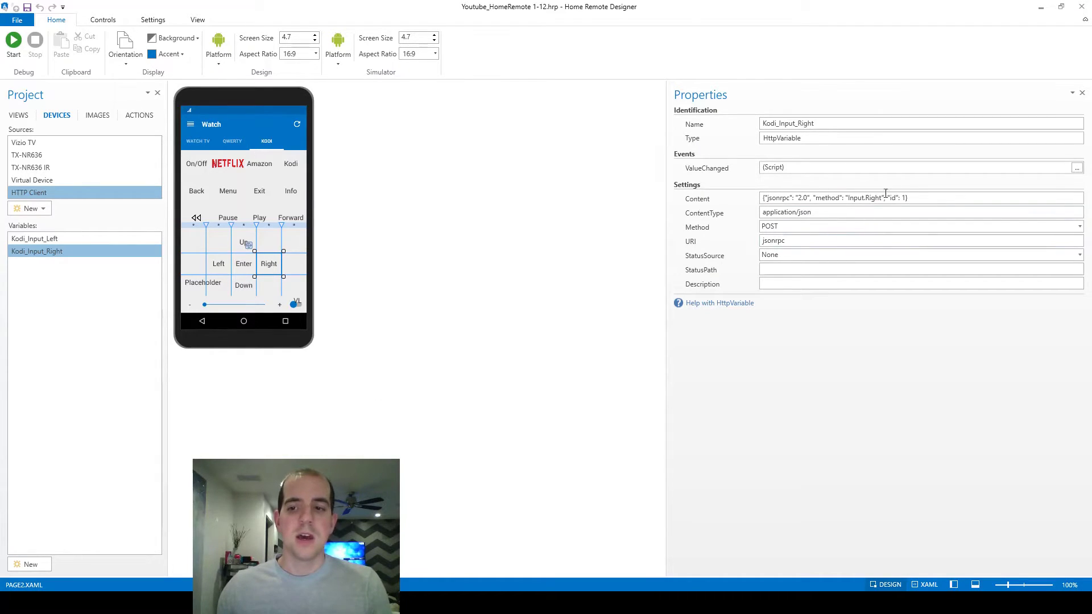
pyautogui.moveTo(910, 199); pyautogui.dragTo(738, 208)
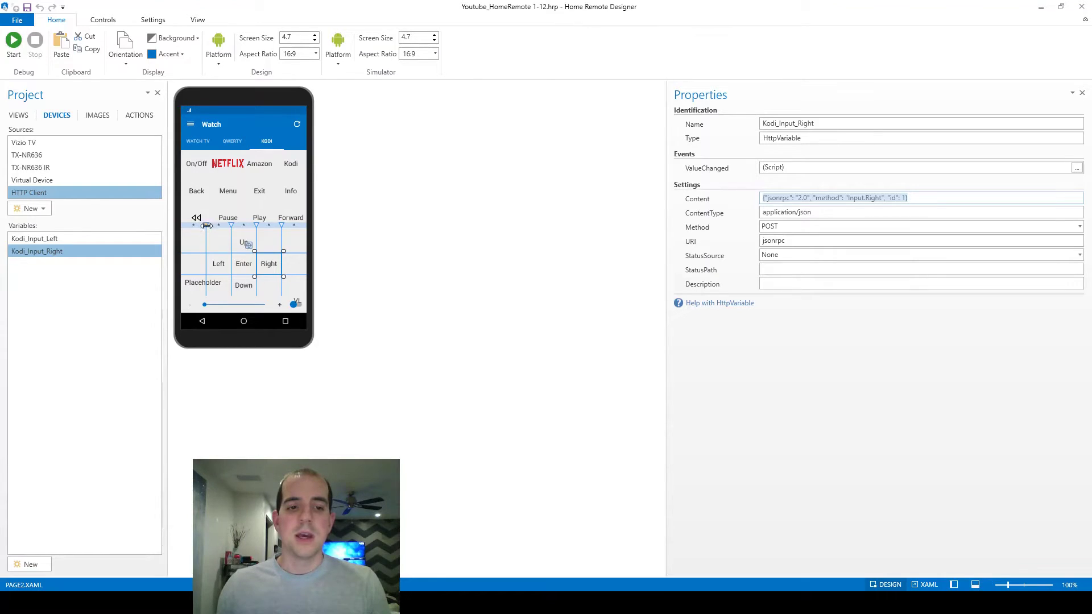
# Duplicate Kodi_Input_Right as Kodi_Input_PlayPause, keeping POST and jsonrpc, and clear its Content
pyautogui.click(257, 218)
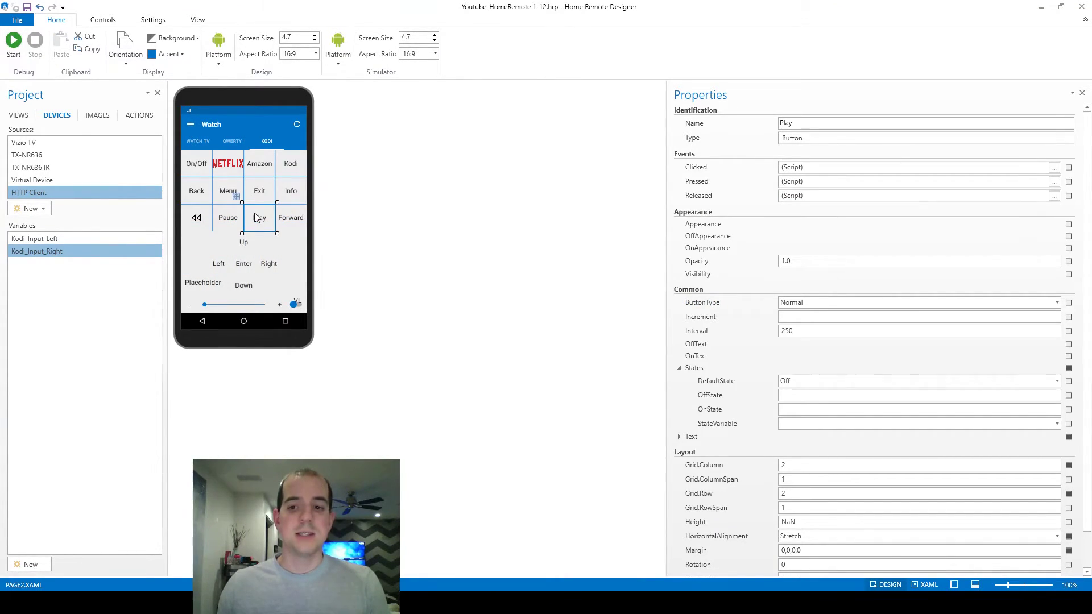
pyautogui.click(30, 253)
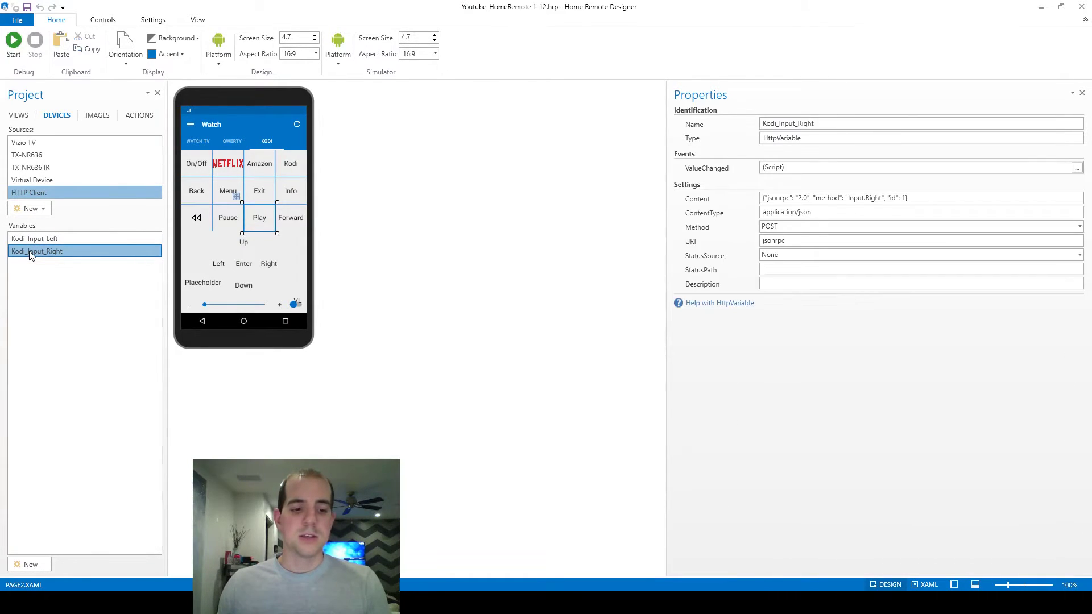
pyautogui.hotkey('ctrl', 'v')
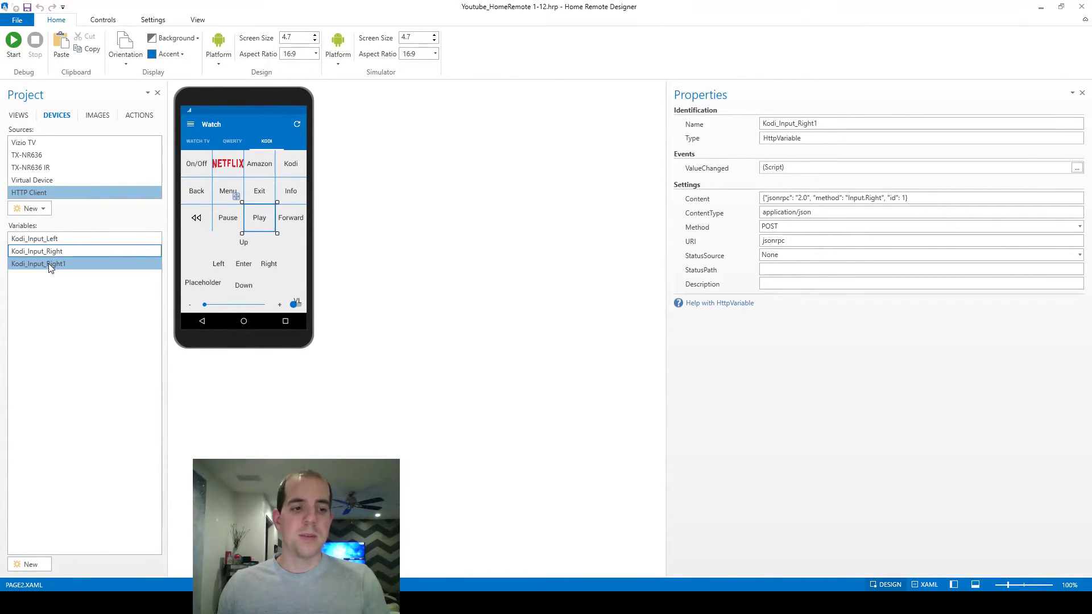
pyautogui.moveTo(822, 125); pyautogui.dragTo(798, 125)
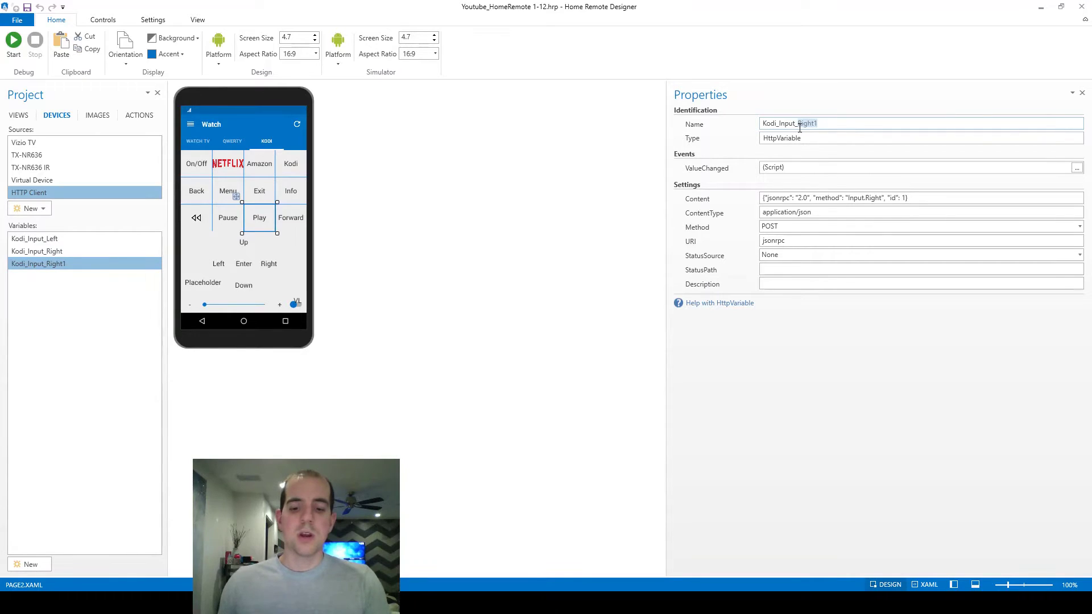
pyautogui.write('PlayPause')
pyautogui.press('Return')
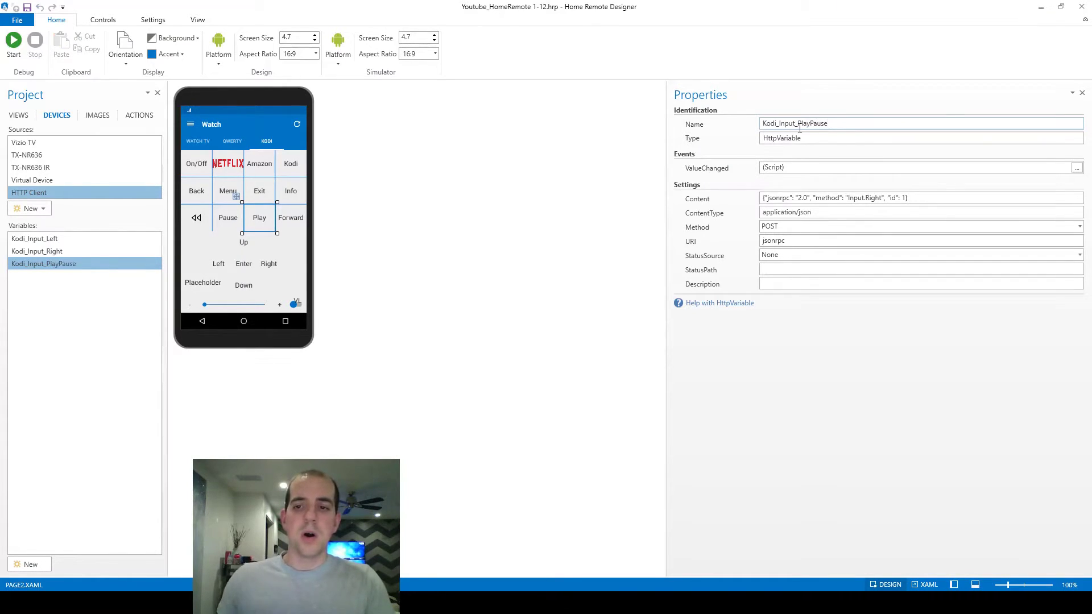
pyautogui.moveTo(930, 197); pyautogui.dragTo(734, 198)
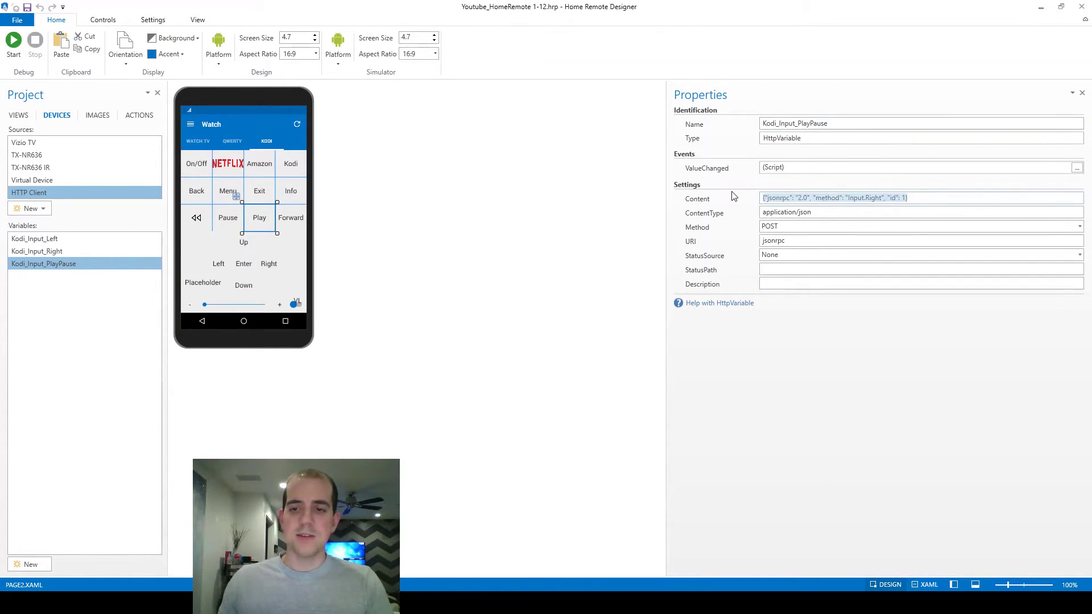
pyautogui.press('BackSpace')
# Review the Player.PlayPause JSON line in Notepad, picking out its id and params parts
pyautogui.hotkey('alt', 'Tab')
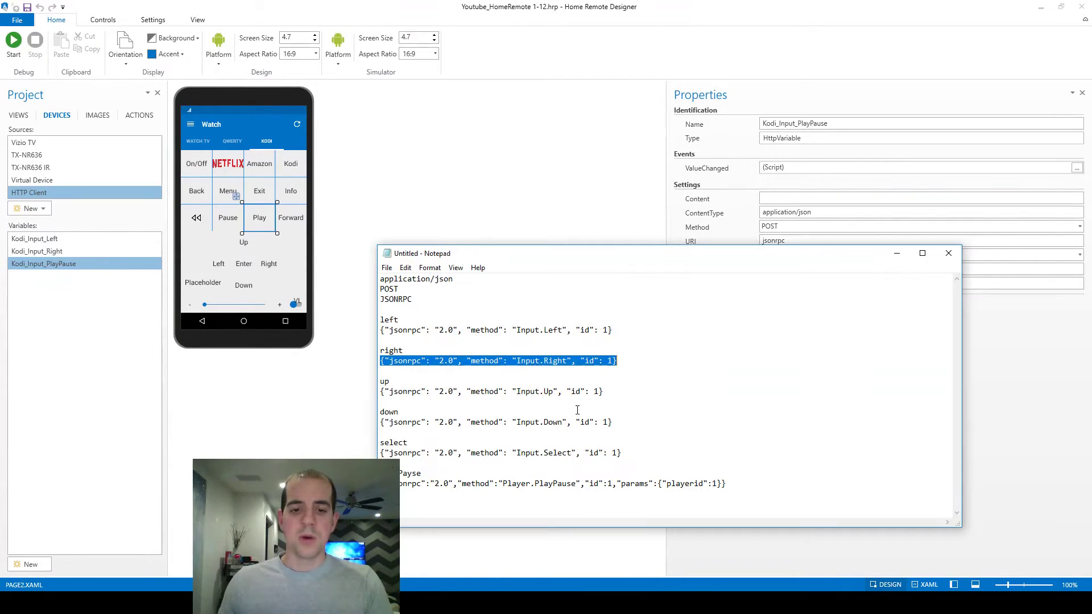
pyautogui.moveTo(737, 483); pyautogui.dragTo(380, 483)
pyautogui.hotkey('ctrl', 'c')
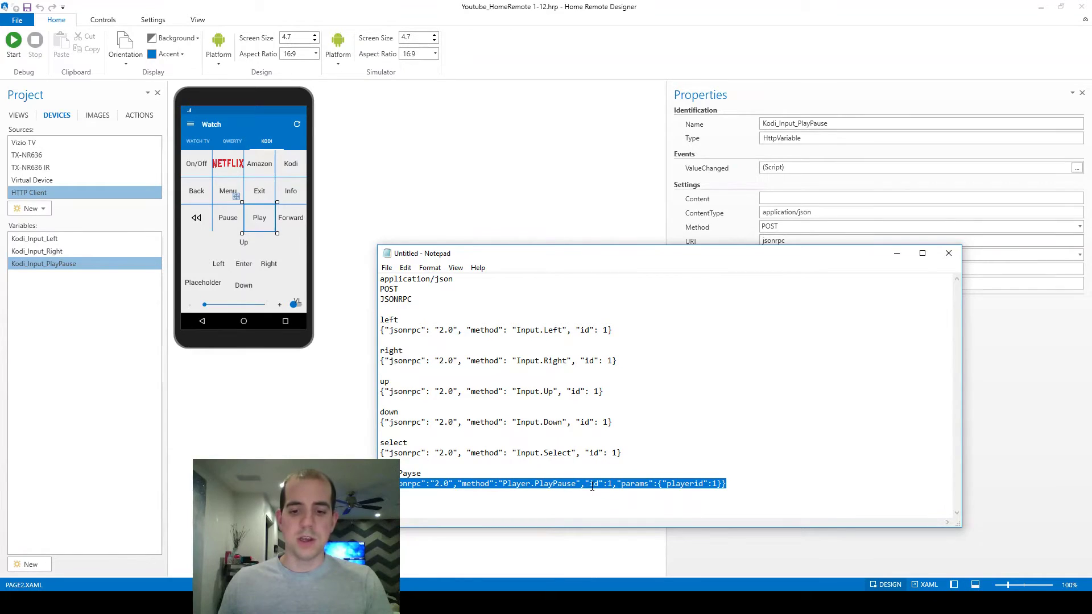
pyautogui.doubleClick(592, 484)
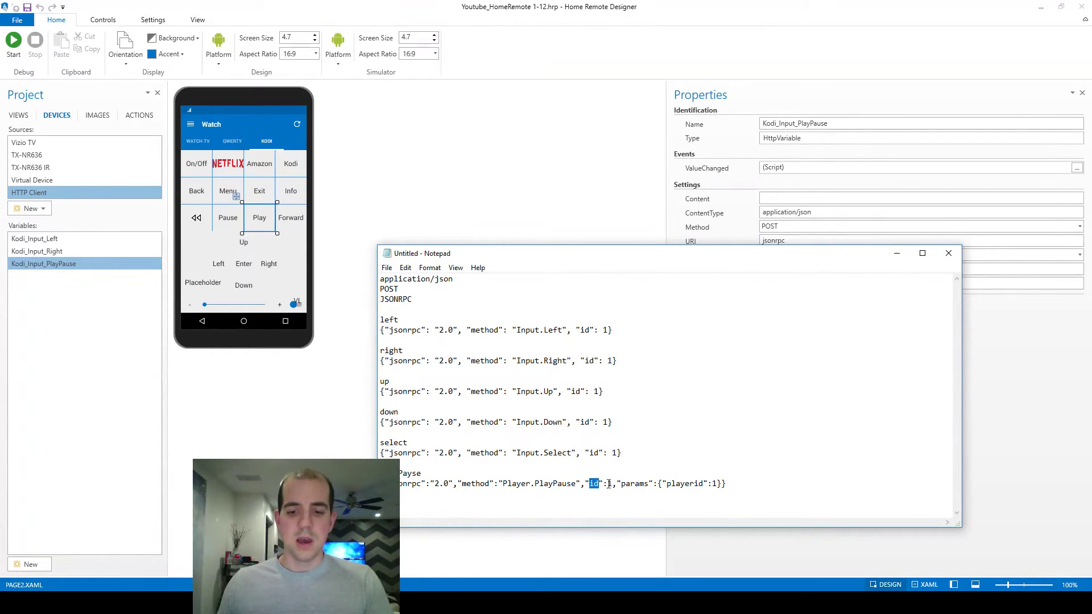
pyautogui.moveTo(613, 485); pyautogui.dragTo(583, 483)
pyautogui.doubleClick(633, 483)
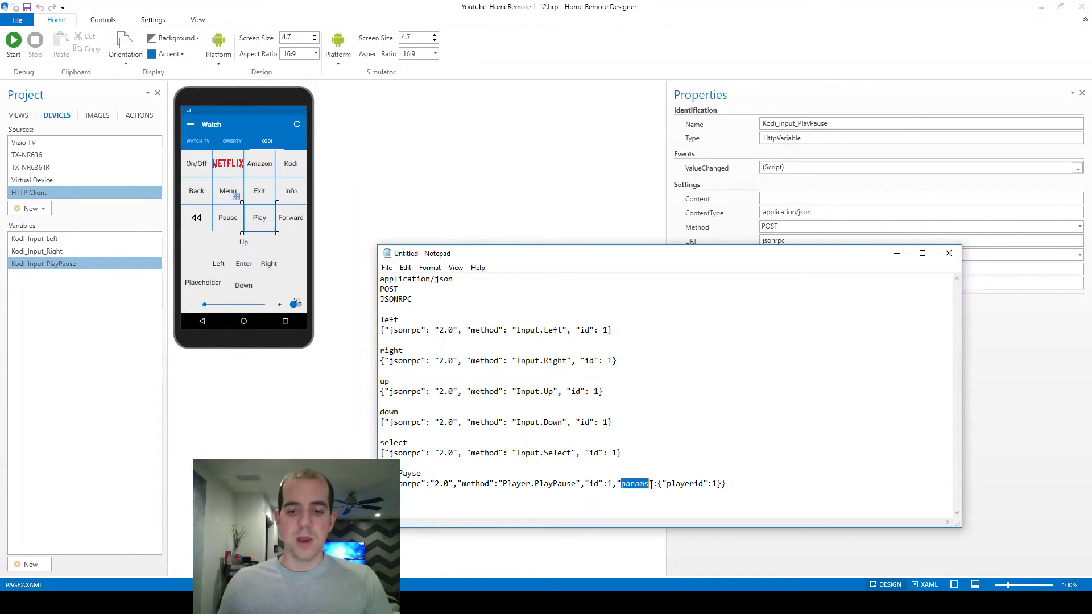
pyautogui.click(666, 484)
# Bring up the Kodi forum JSON-RPC Commands thread in Chrome and scroll its command list
pyautogui.hotkey('alt', 'Tab')
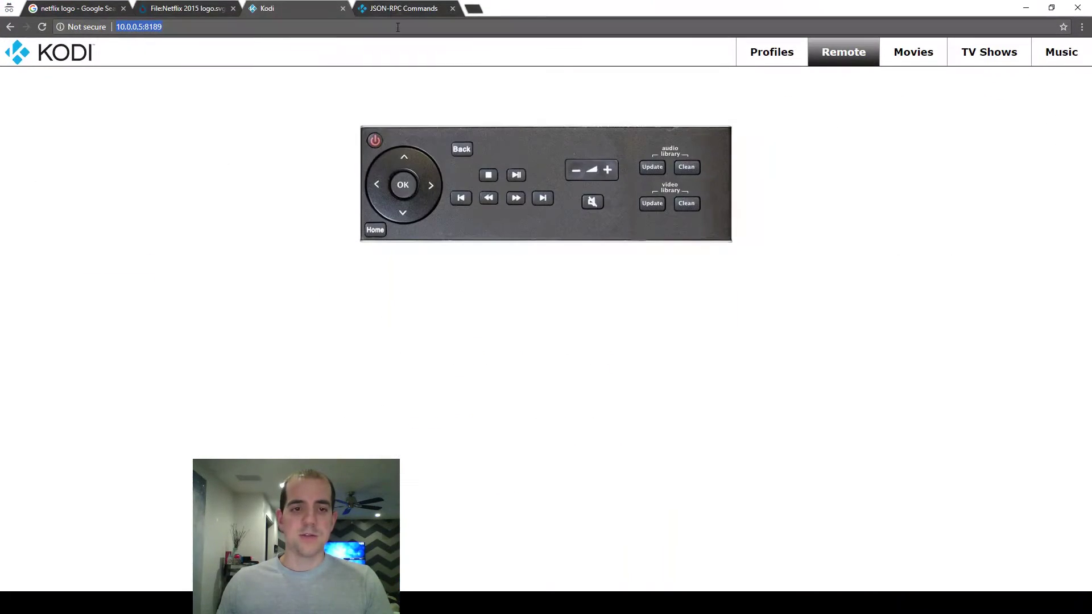
pyautogui.click(389, 9)
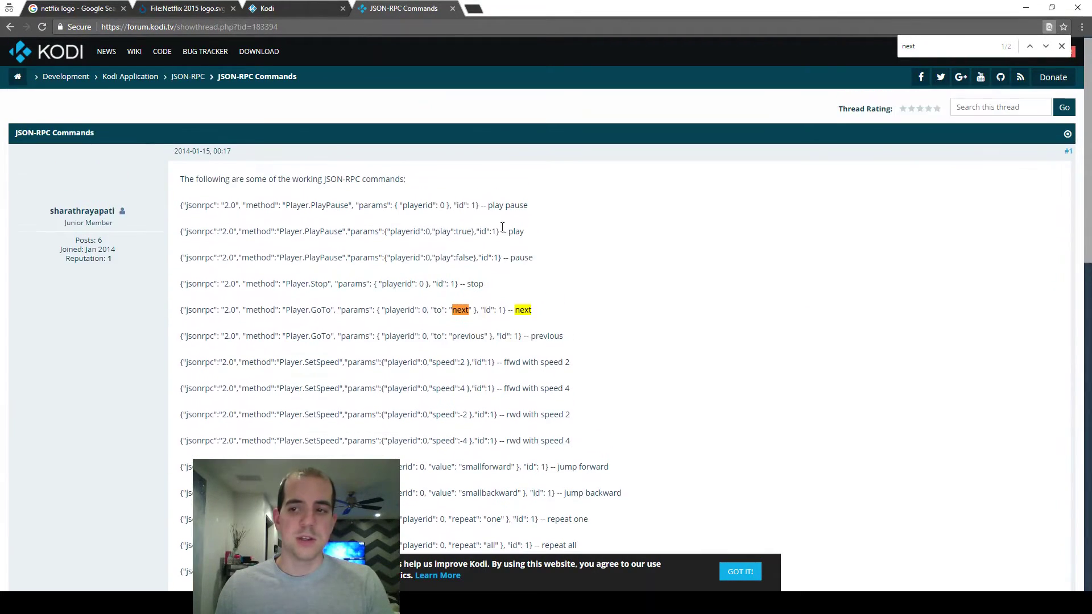
pyautogui.scroll(-2, 248, 216)
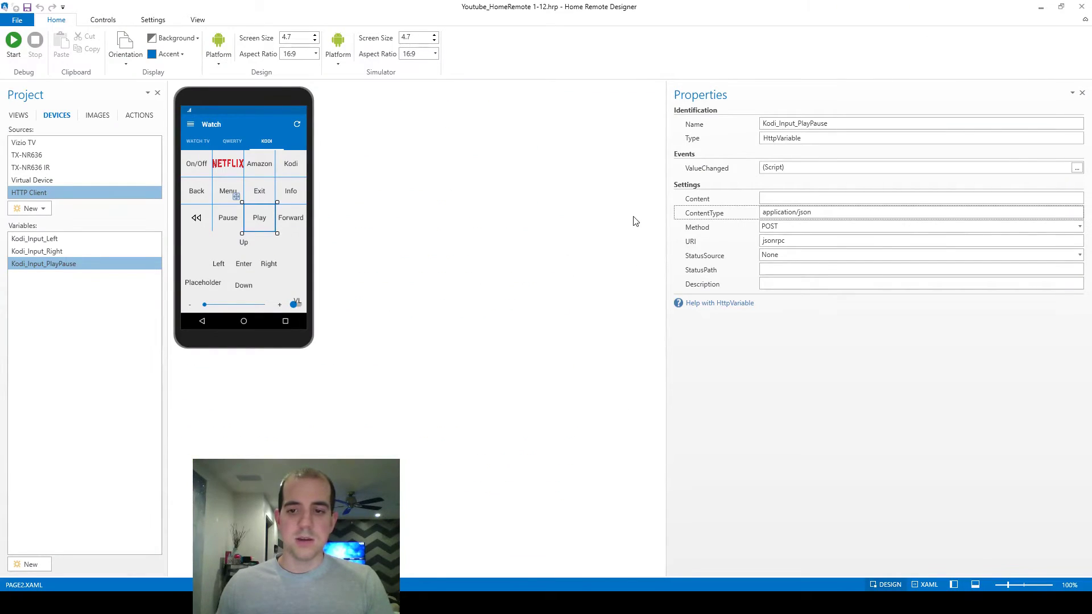
# Paste the Player.PlayPause JSON into Kodi_Input_PlayPause's Content and save the project
pyautogui.click(808, 198)
pyautogui.hotkey('ctrl', 'v')
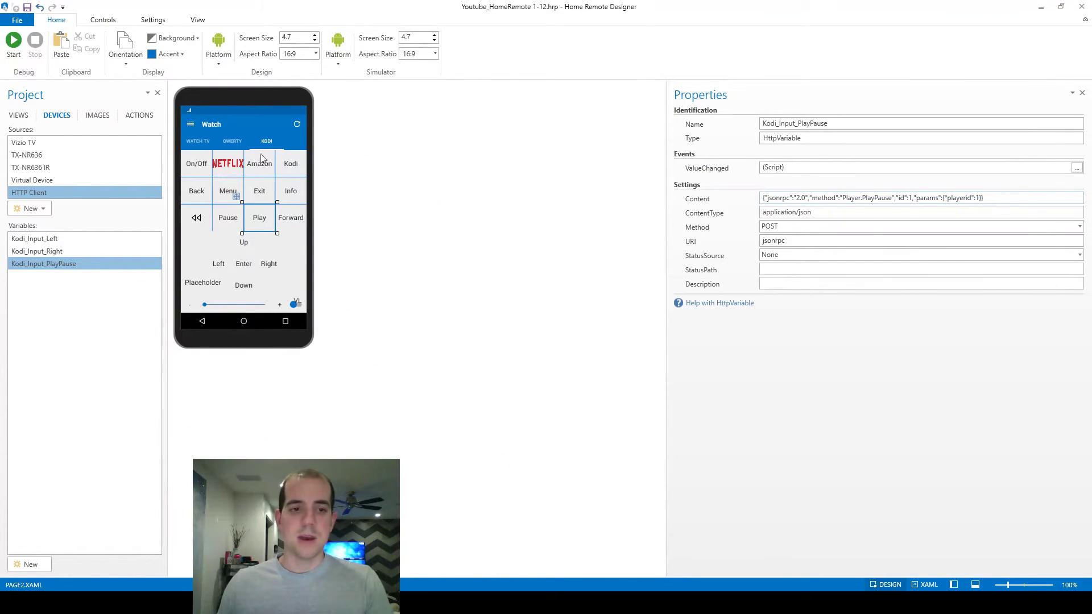
pyautogui.click(26, 8)
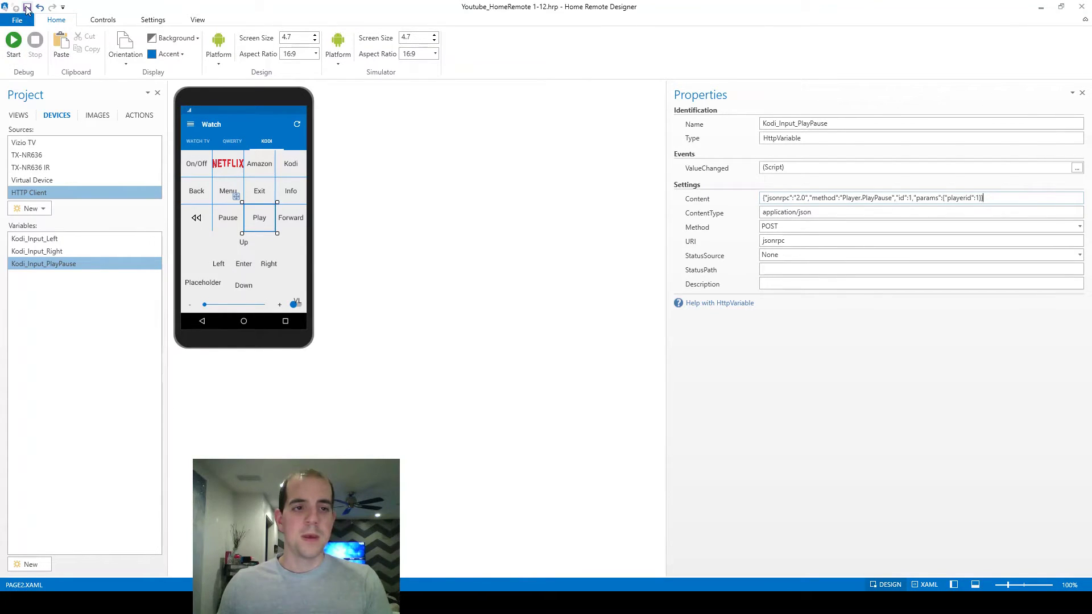
# Delete the number-button Grid below the volume slider from the Outline
pyautogui.click(196, 189)
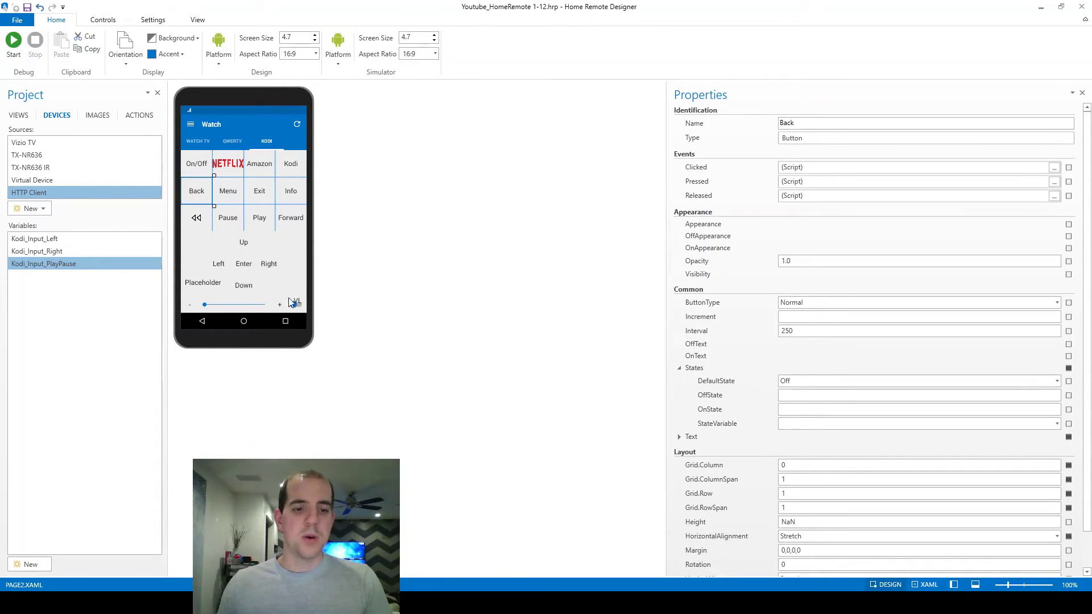
pyautogui.scroll(-2, 297, 303)
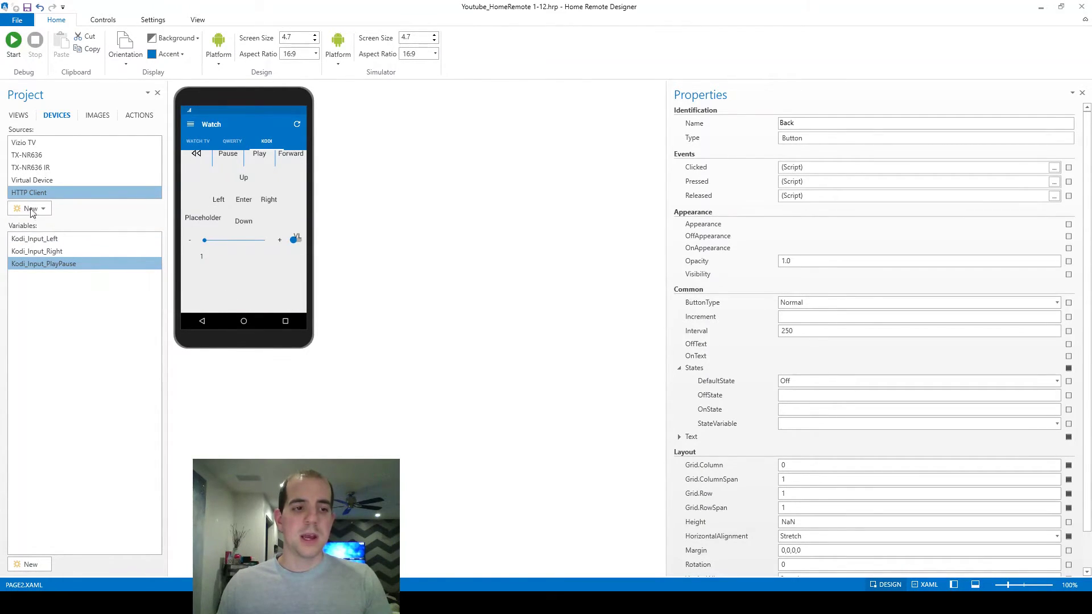
pyautogui.click(20, 116)
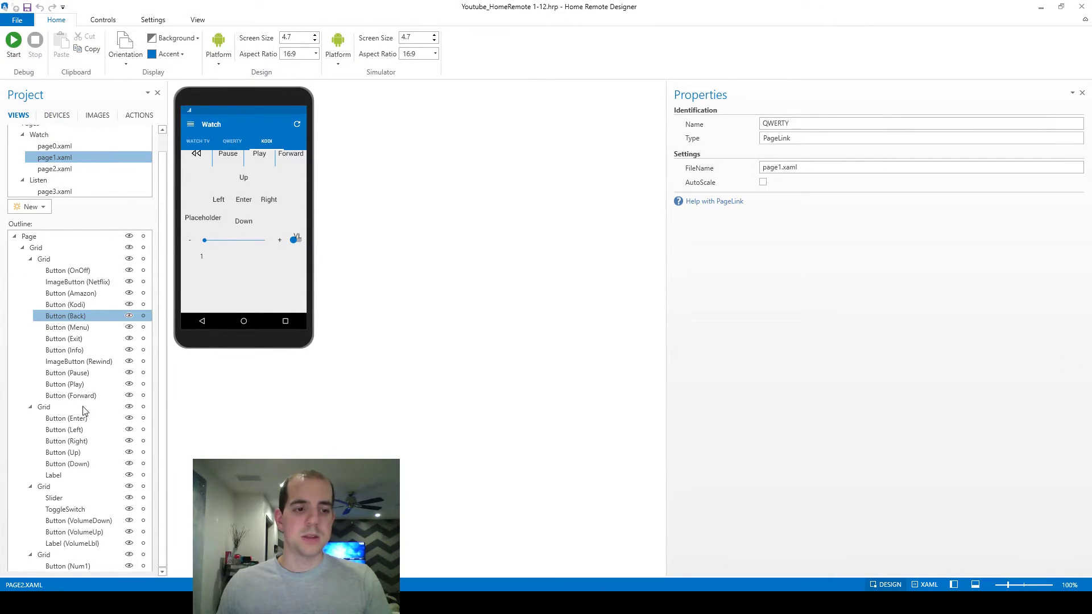
pyautogui.click(56, 556)
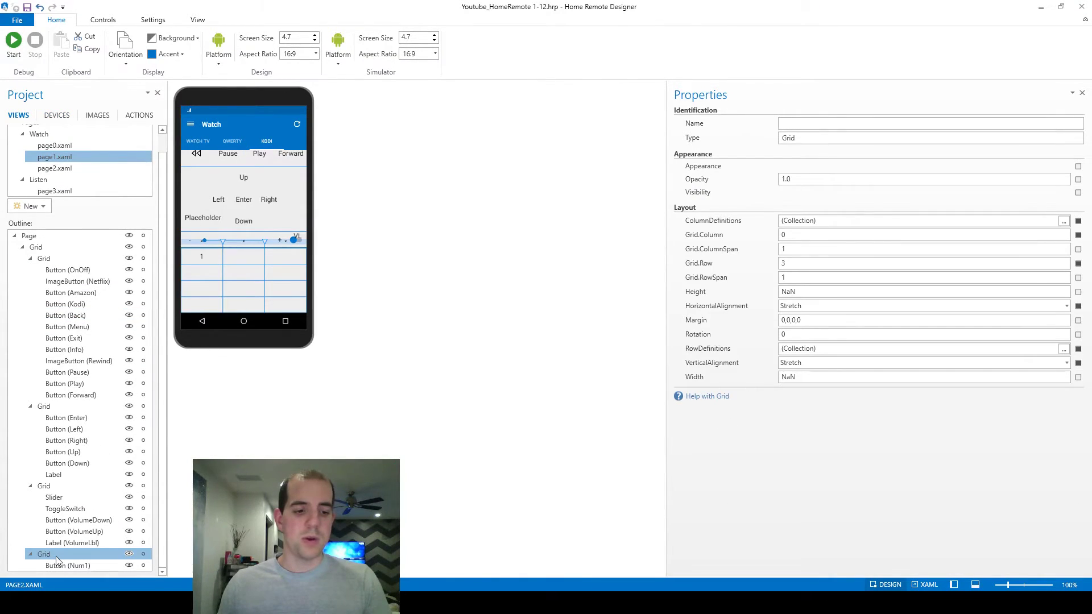
pyautogui.rightClick(56, 556)
pyautogui.click(84, 464)
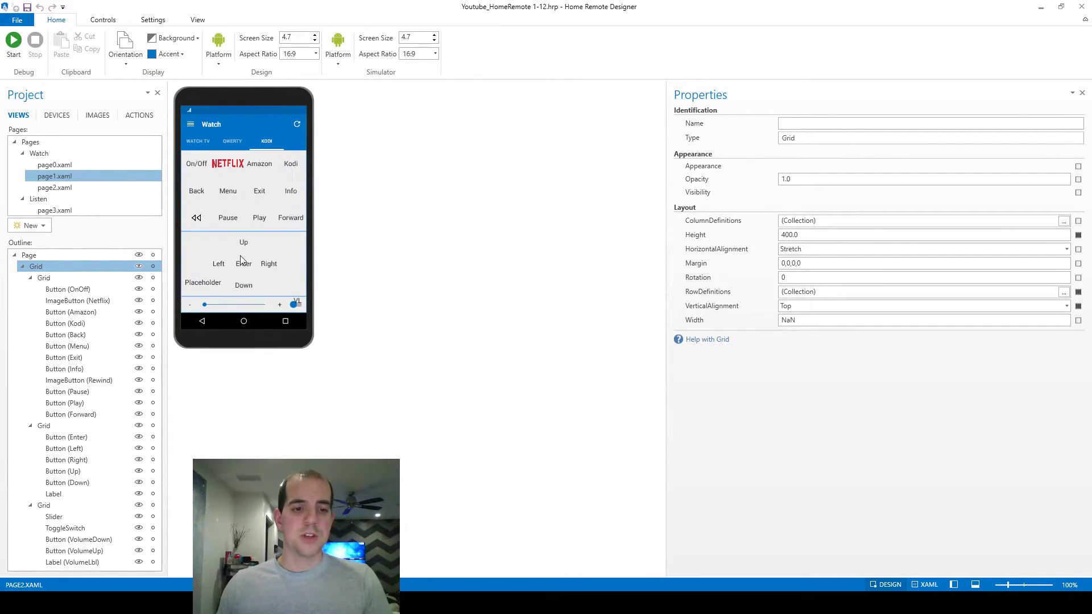
# Remove the main Grid's fourth RowDefinition and reduce its Height from 300 to 280
pyautogui.click(802, 234)
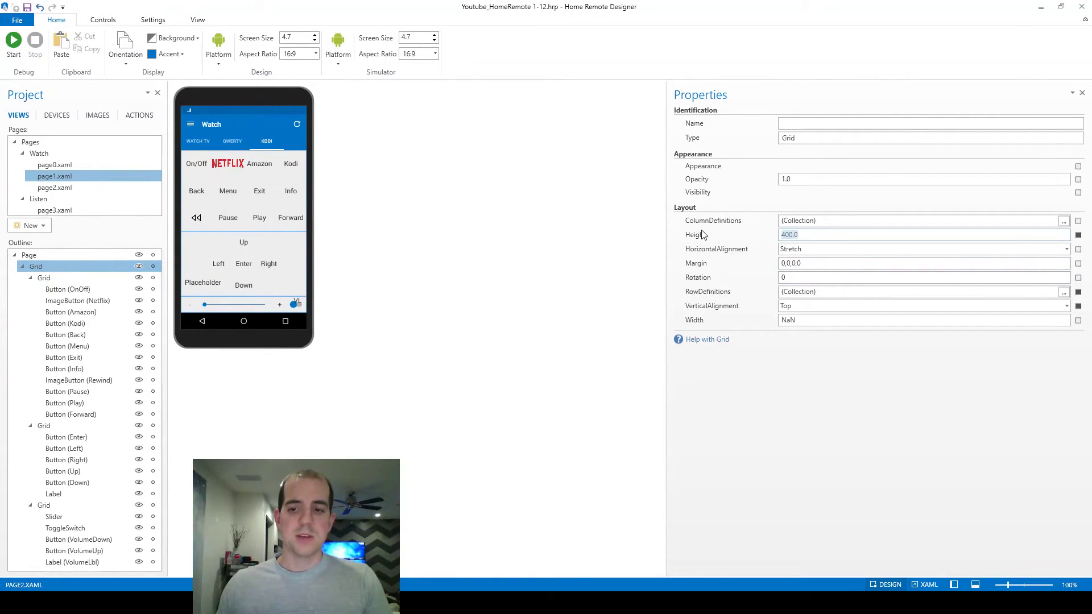
pyautogui.write('300')
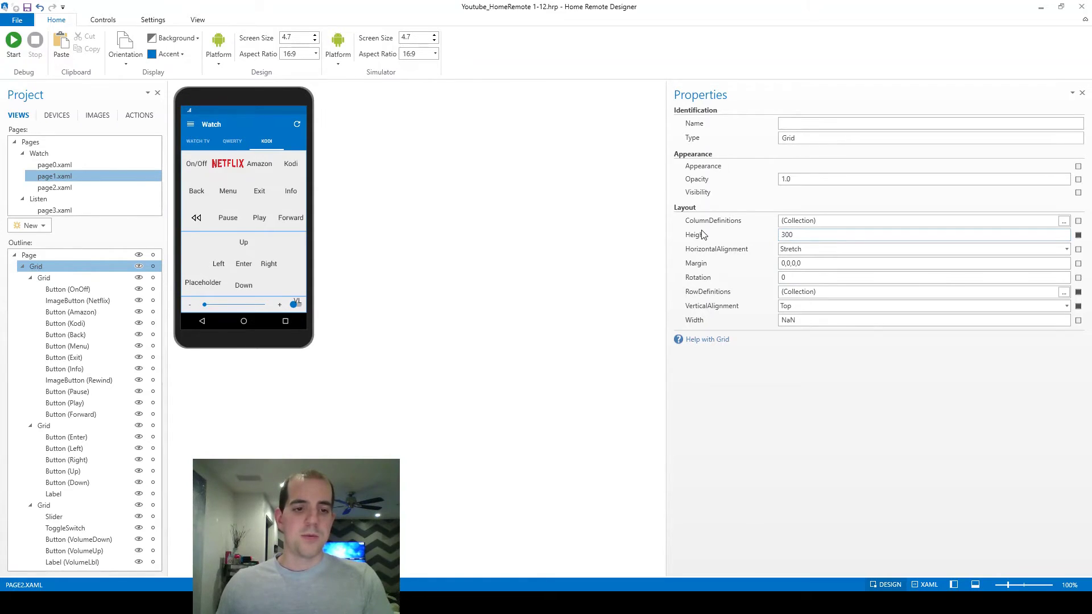
pyautogui.press('Return')
pyautogui.click(809, 235)
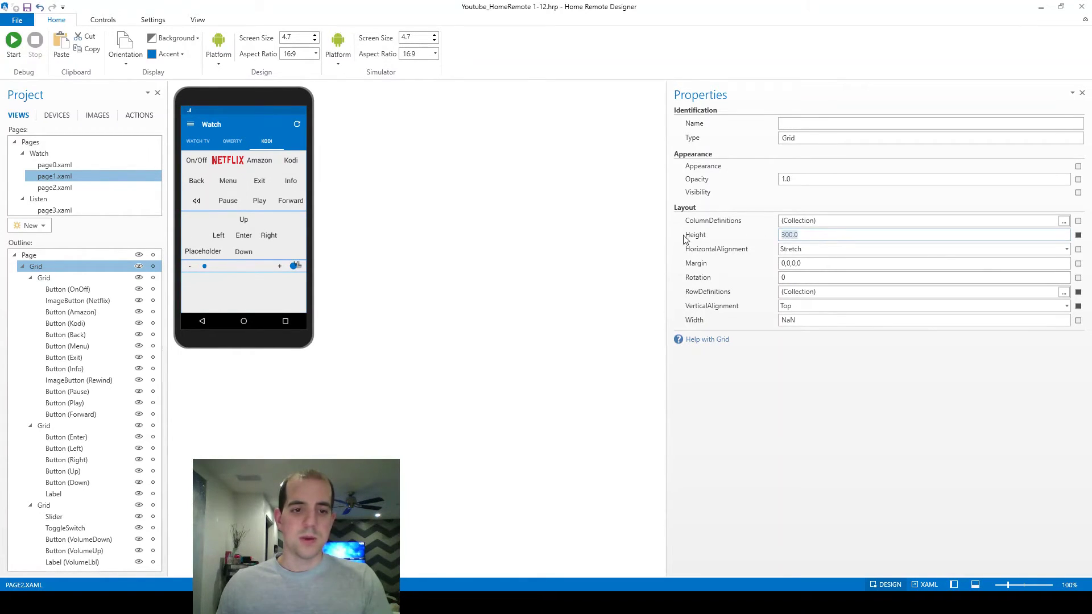
pyautogui.click(1063, 292)
pyautogui.click(426, 250)
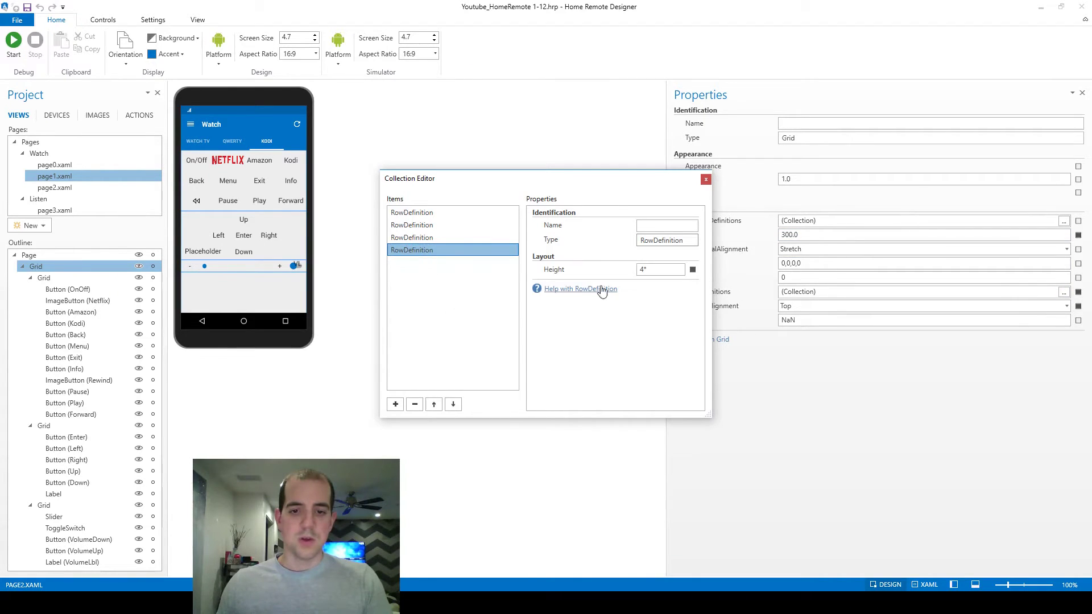
pyautogui.click(414, 404)
pyautogui.click(706, 179)
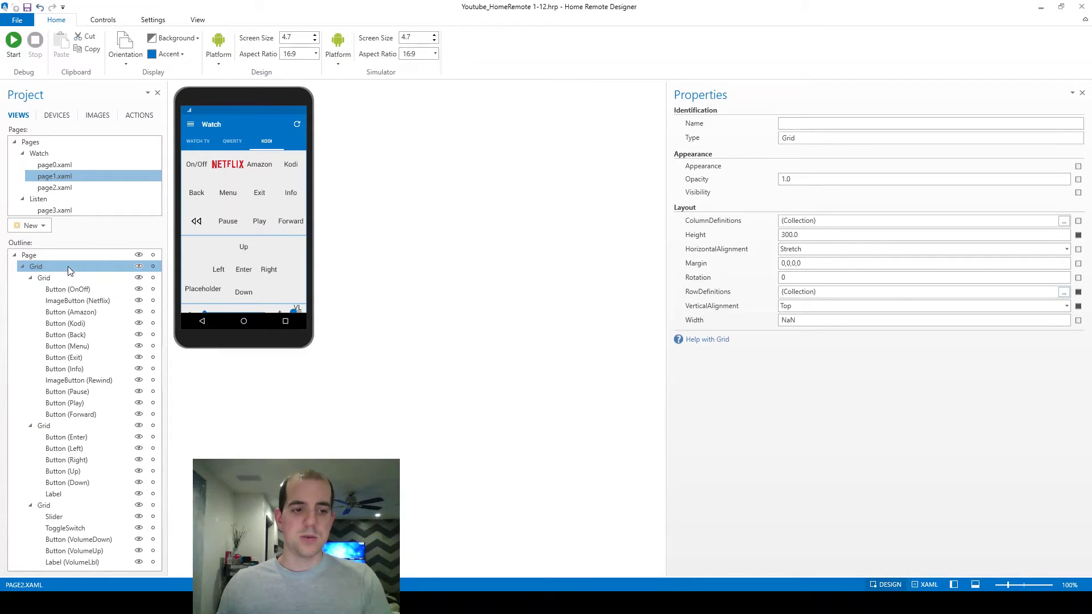
pyautogui.doubleClick(827, 240)
pyautogui.write('280')
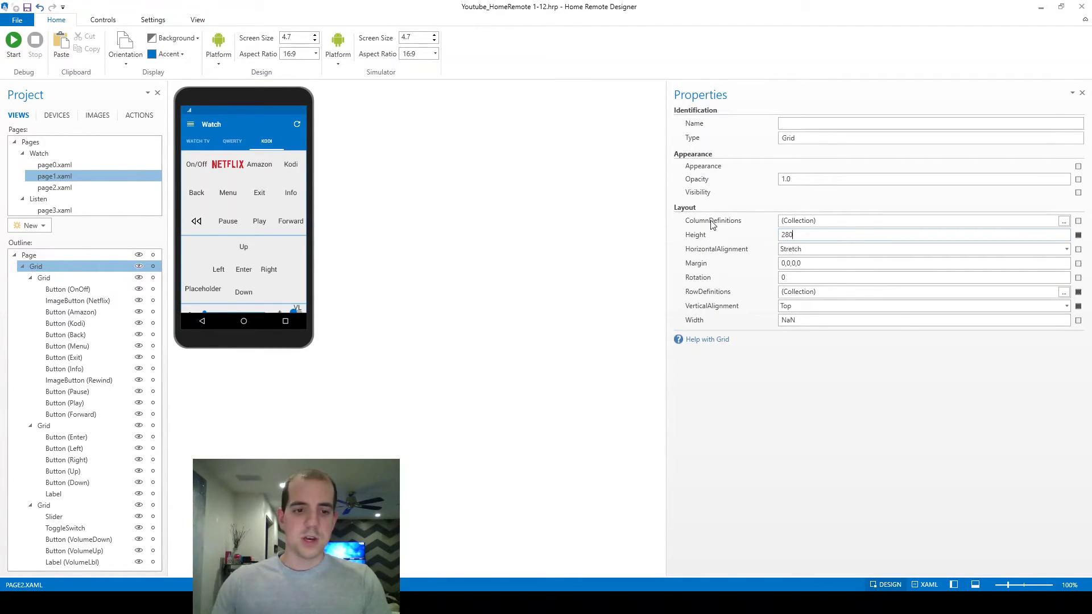
pyautogui.press('Return')
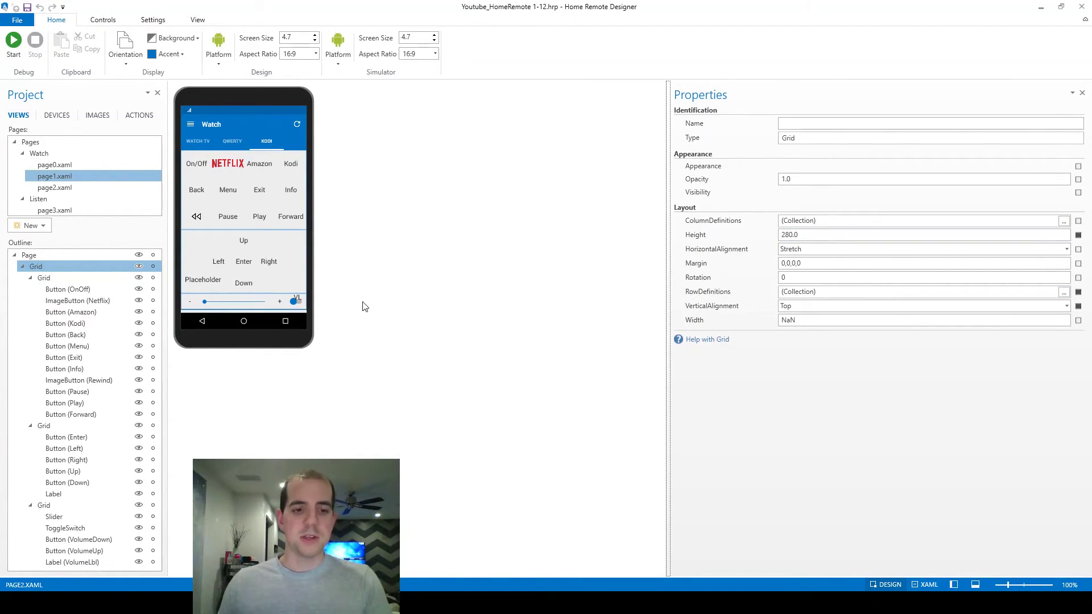
# Select the Back and Rewind buttons, then view Kodi's web remote in Chrome for comparison
pyautogui.click(197, 192)
pyautogui.click(200, 221)
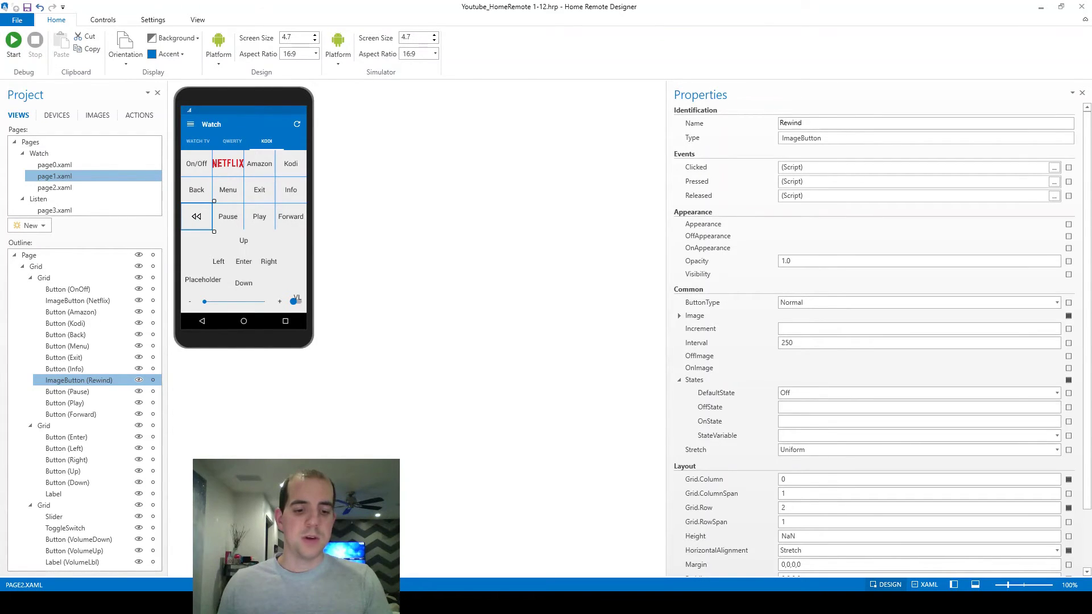
pyautogui.hotkey('alt', 'Tab')
pyautogui.click(270, 8)
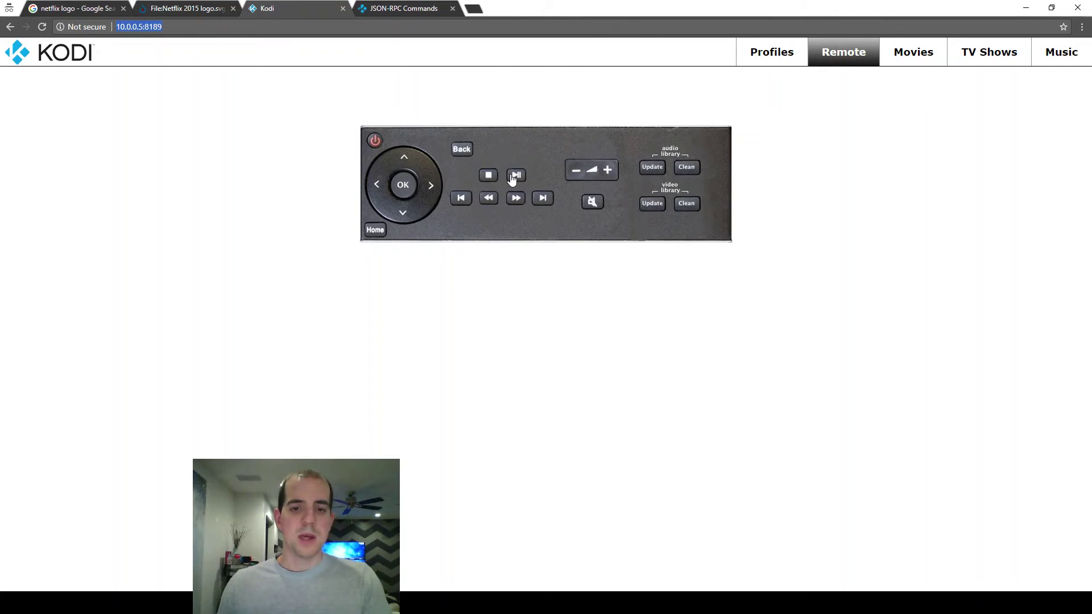
# Rename the Pause button to Stop and change its label to Stop, then revisit Kodi's web remote
pyautogui.hotkey('alt', 'Tab')
pyautogui.click(237, 219)
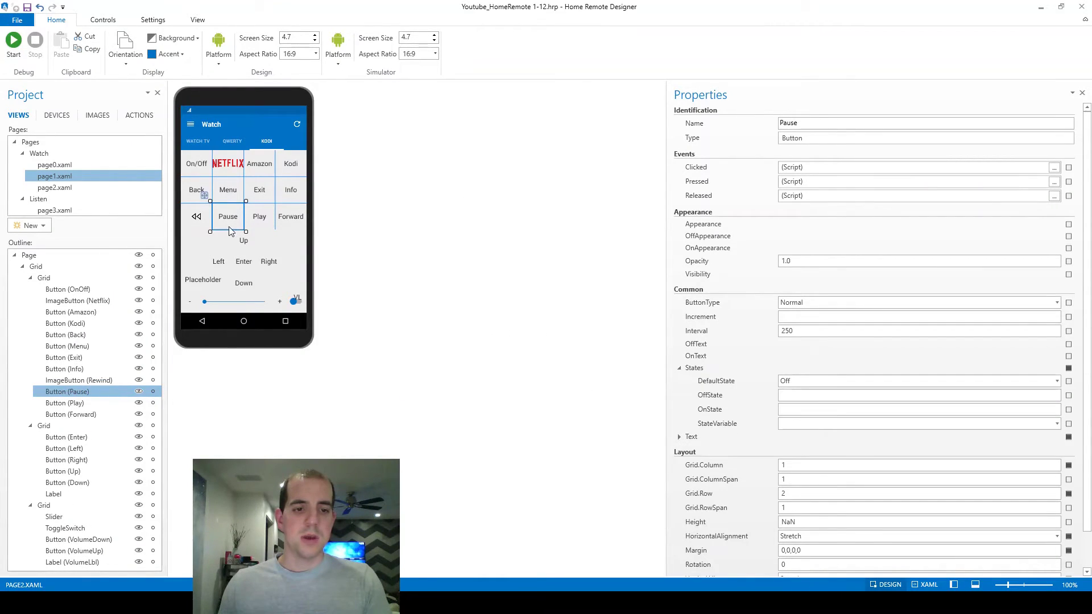
pyautogui.doubleClick(822, 124)
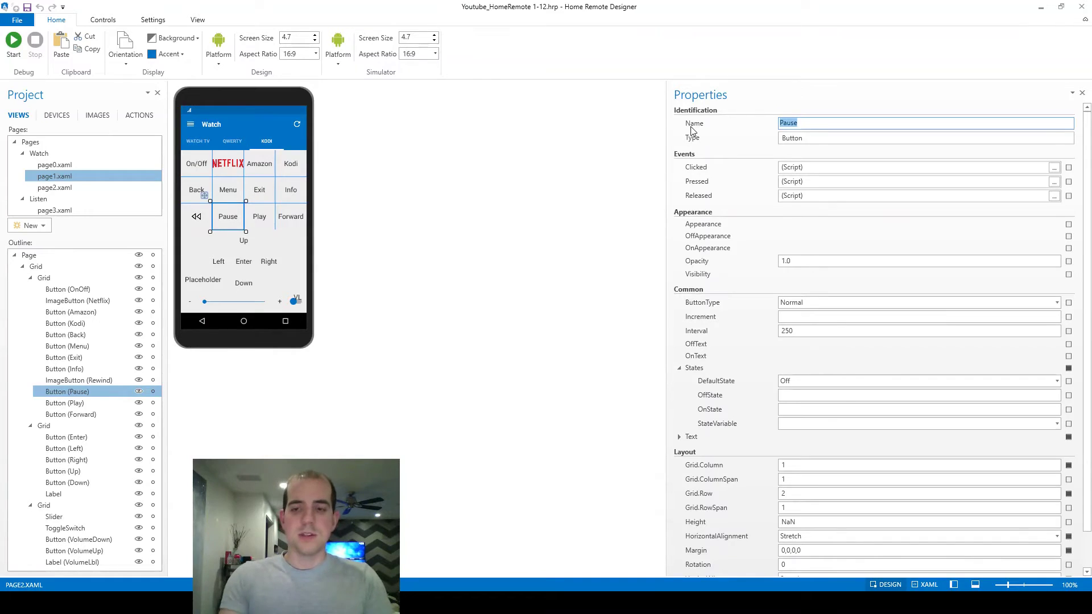
pyautogui.write('Stop')
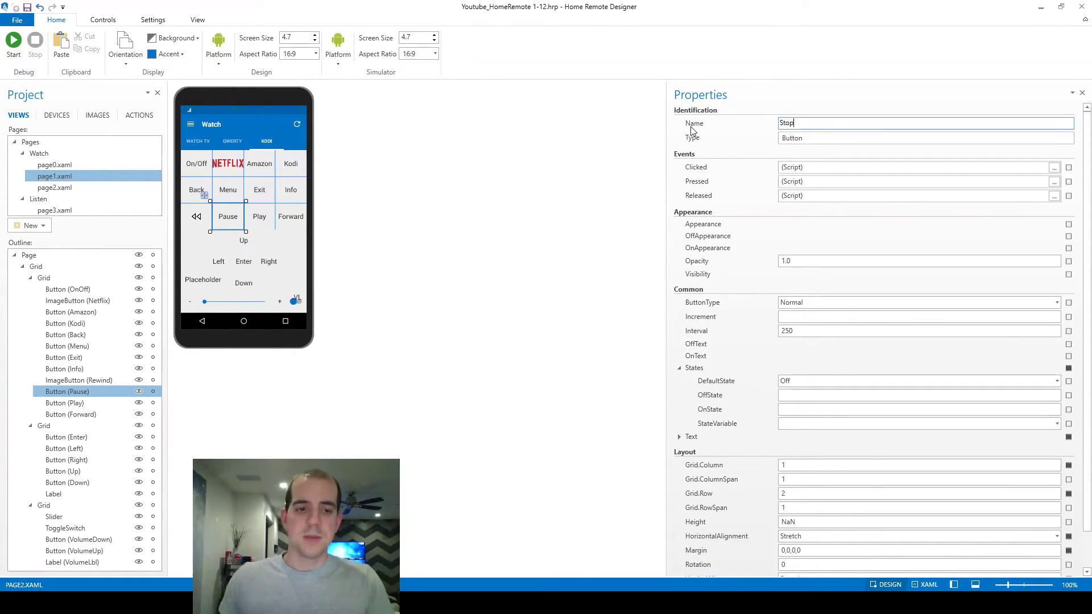
pyautogui.press('Return')
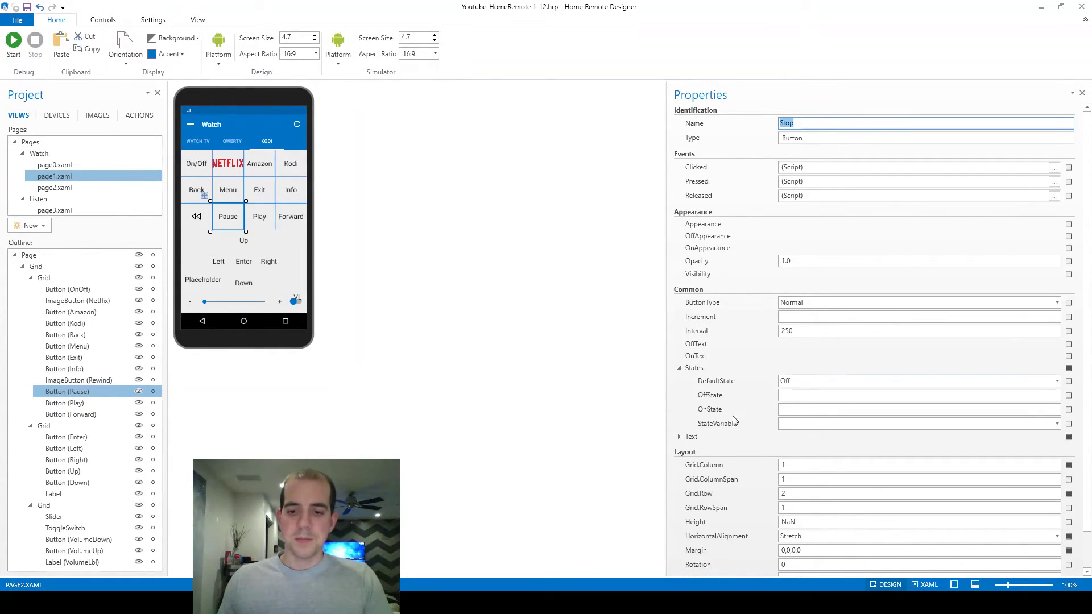
pyautogui.click(680, 437)
pyautogui.doubleClick(789, 450)
pyautogui.write('Stop')
pyautogui.press('Return')
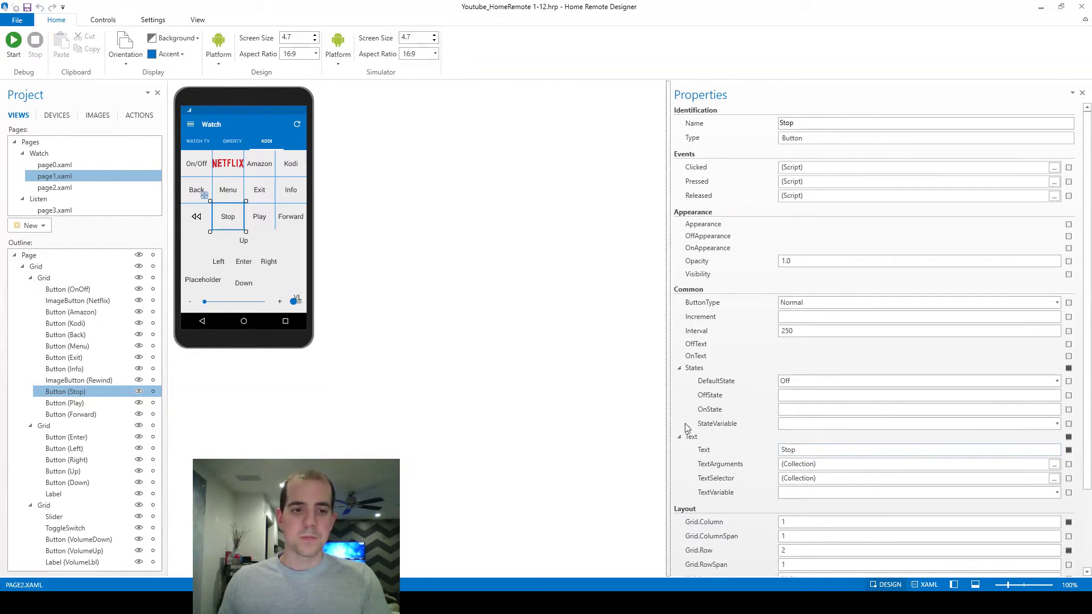
pyautogui.hotkey('alt', 'Tab')
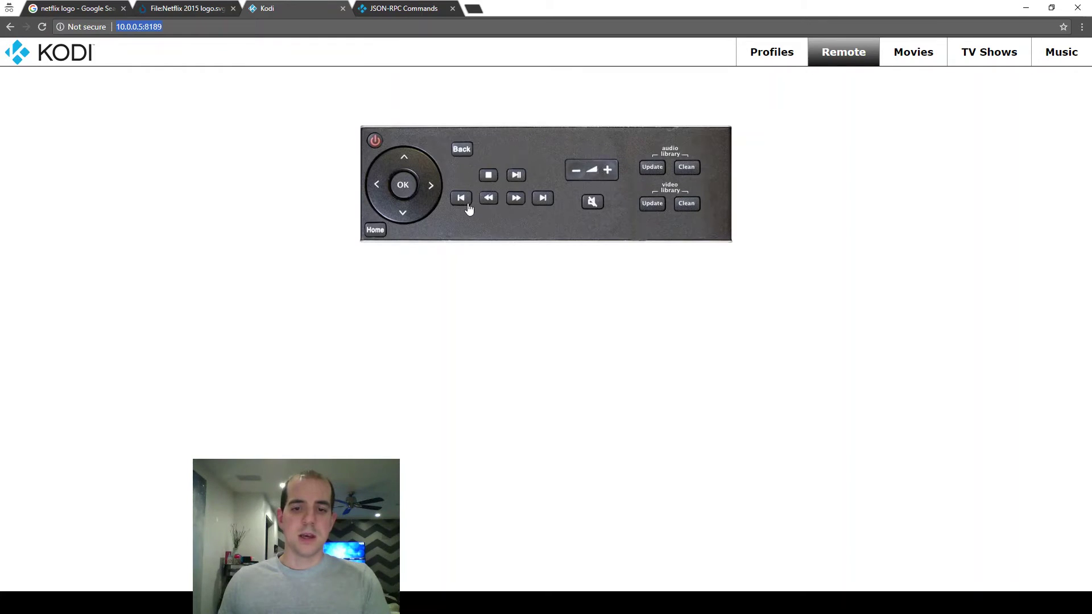
# Rename the Back button to Previous and label it Previous
pyautogui.hotkey('alt', 'Tab')
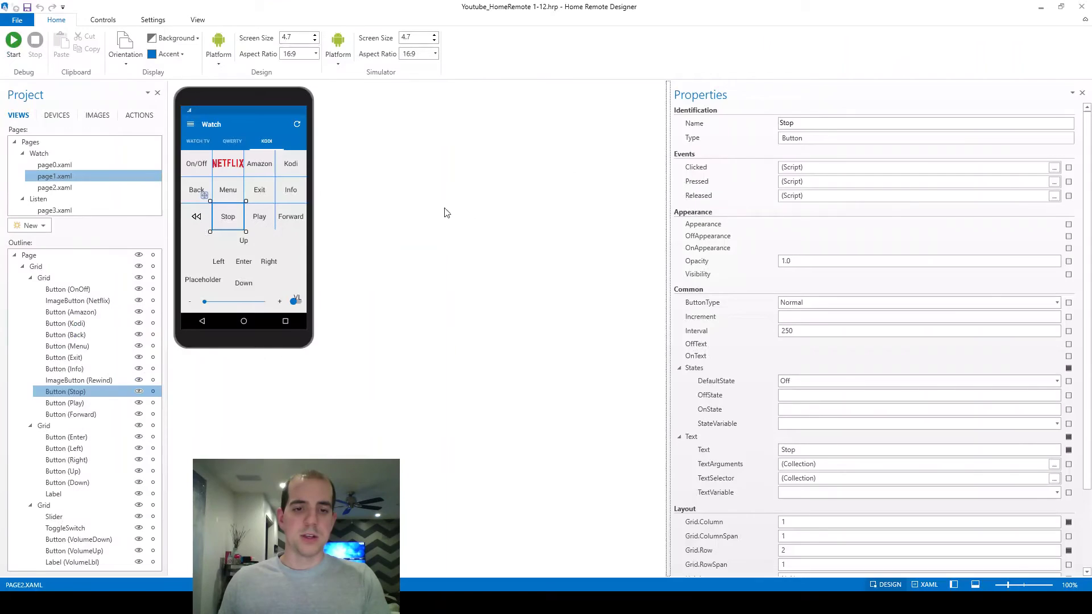
pyautogui.click(190, 190)
pyautogui.click(731, 127)
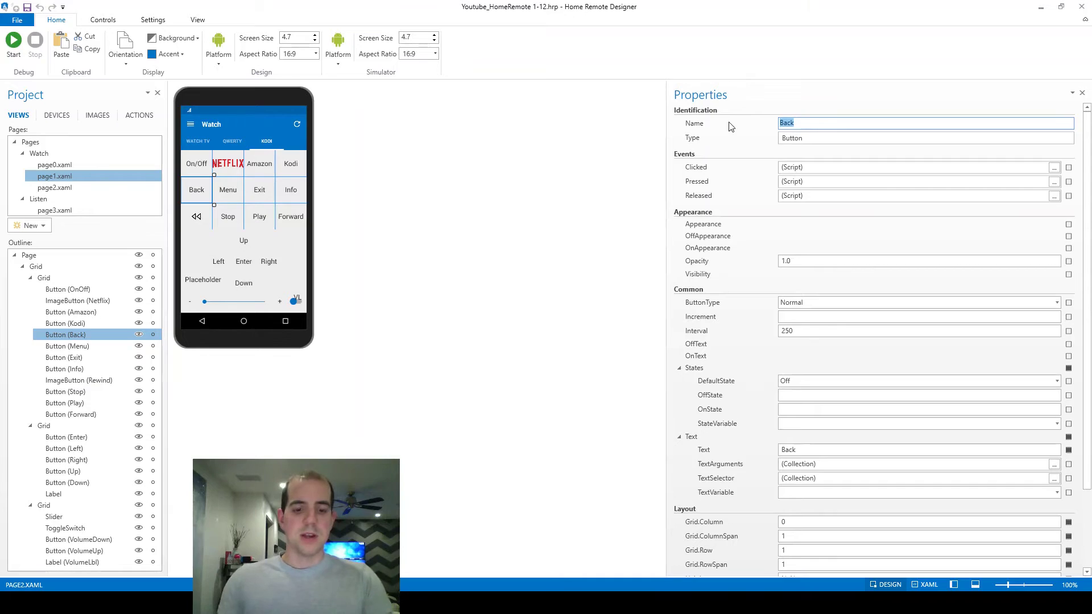
pyautogui.write('Previous')
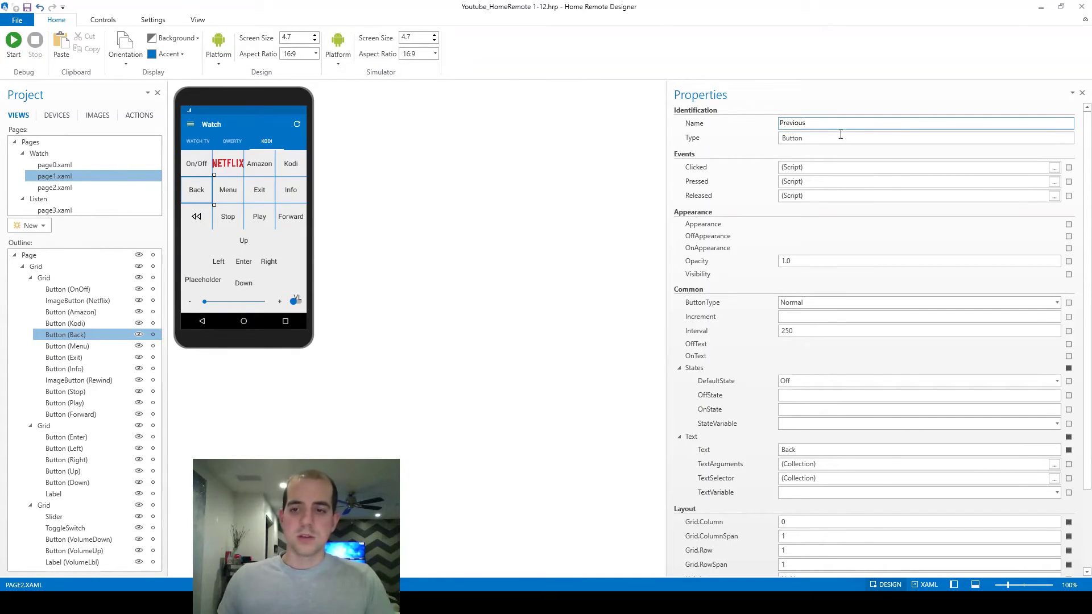
pyautogui.press('Return')
pyautogui.hotkey('ctrl', 'c')
pyautogui.doubleClick(796, 450)
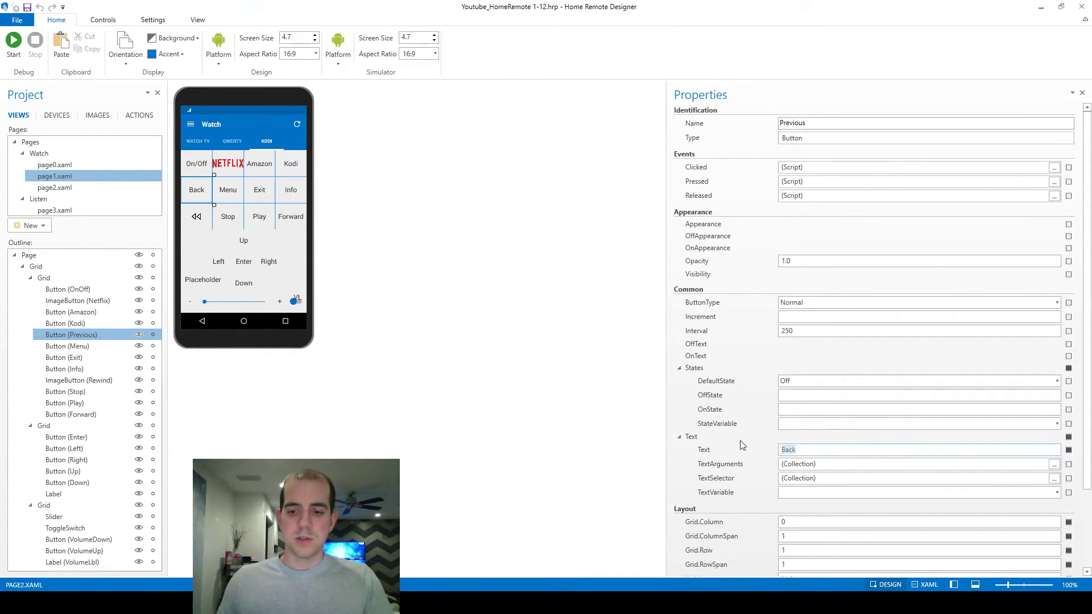
pyautogui.hotkey('ctrl', 'v')
# Rename the Menu button to Rewind and label it Rewind
pyautogui.click(228, 190)
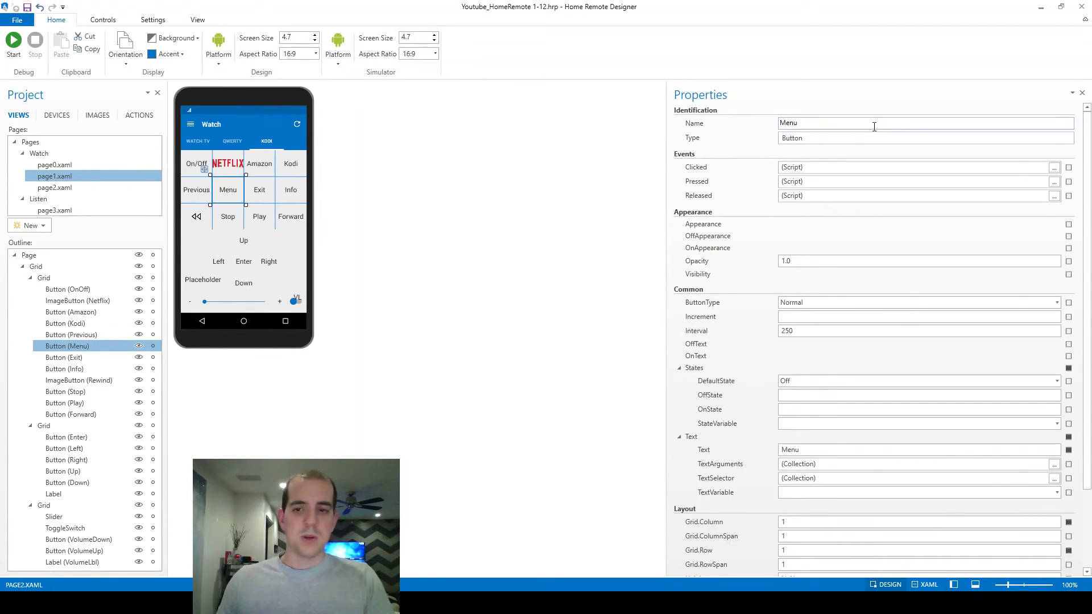
pyautogui.doubleClick(811, 123)
pyautogui.write('Rew')
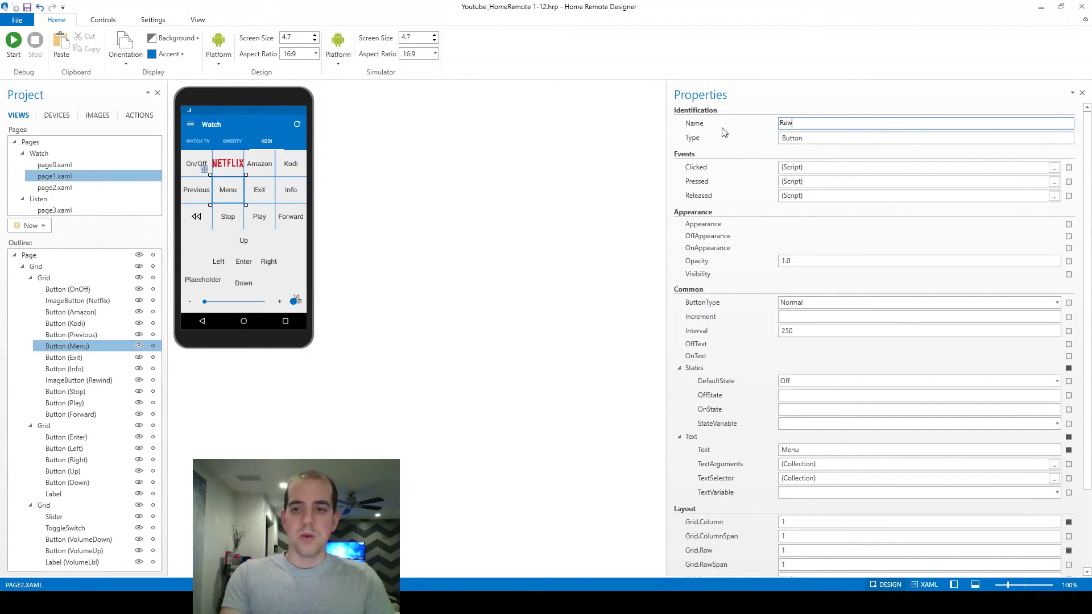
pyautogui.write('ind')
pyautogui.press('Return')
pyautogui.hotkey('ctrl', 'c')
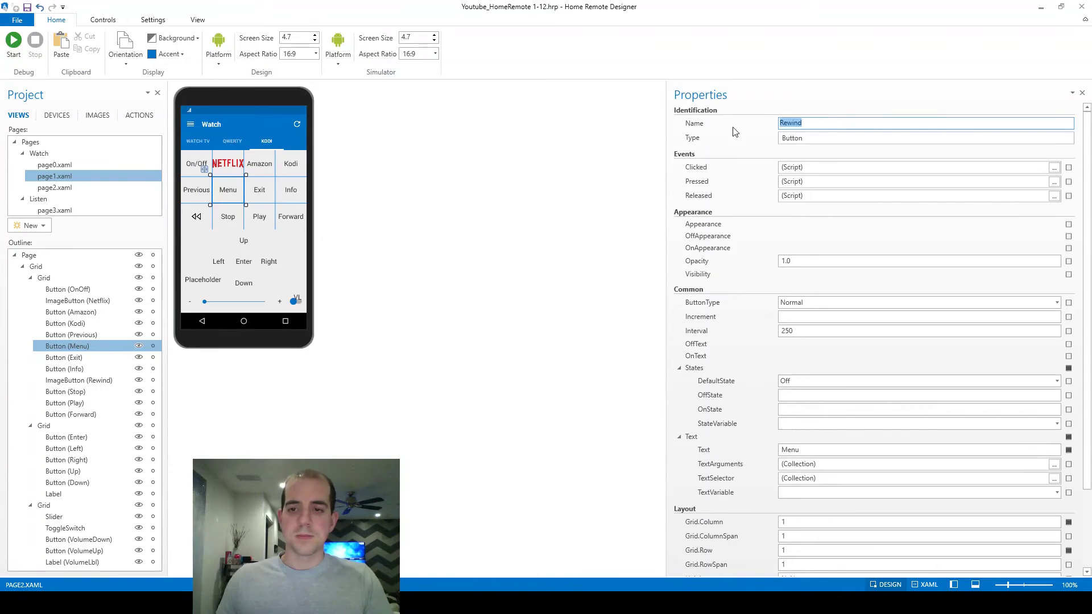
pyautogui.doubleClick(811, 449)
pyautogui.hotkey('ctrl', 'v')
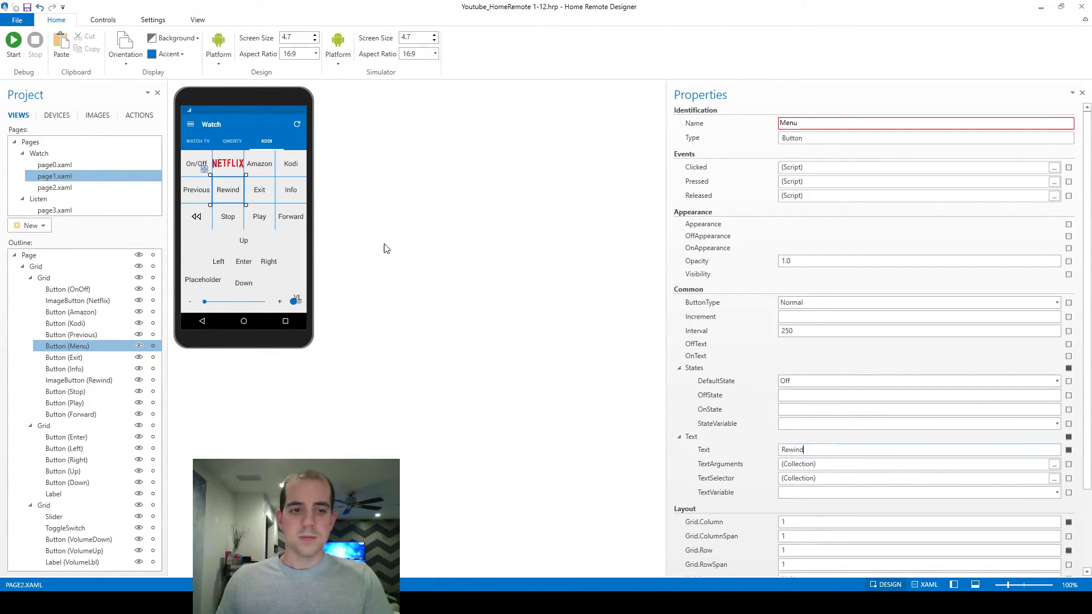
# Rename the Exit button to Forward and label it Forward
pyautogui.click(267, 190)
pyautogui.doubleClick(940, 124)
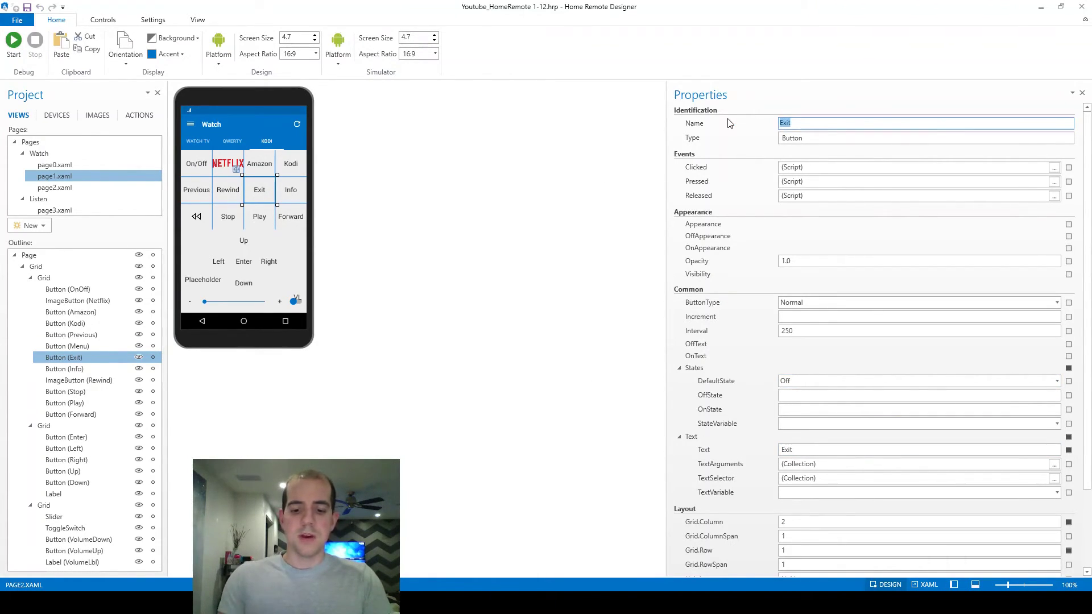
pyautogui.write('Forward')
pyautogui.press('Return')
pyautogui.hotkey('ctrl', 'c')
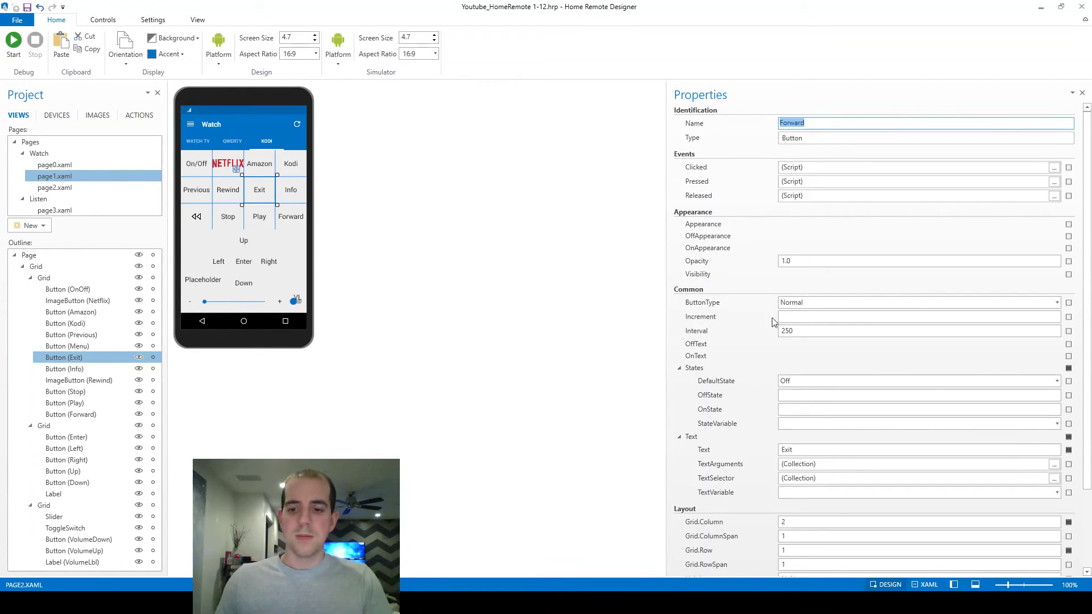
pyautogui.doubleClick(810, 450)
pyautogui.hotkey('ctrl', 'v')
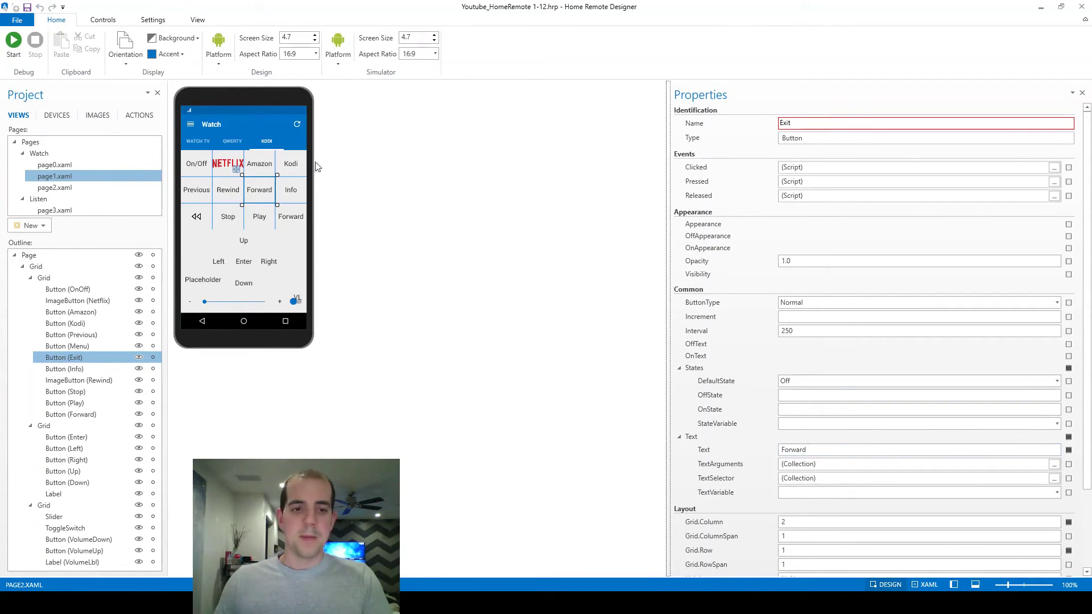
# Name the Info button Next and apply Next as its label
pyautogui.click(300, 192)
pyautogui.doubleClick(832, 125)
pyautogui.write('Nexst')
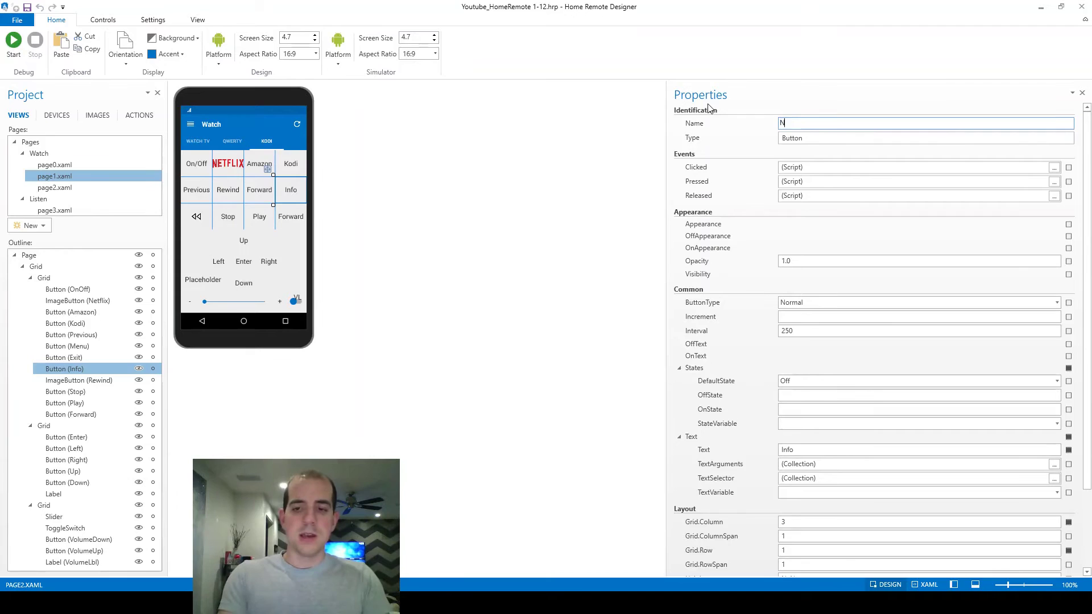
pyautogui.press('BackSpace')
pyautogui.press('BackSpace')
pyautogui.write('t')
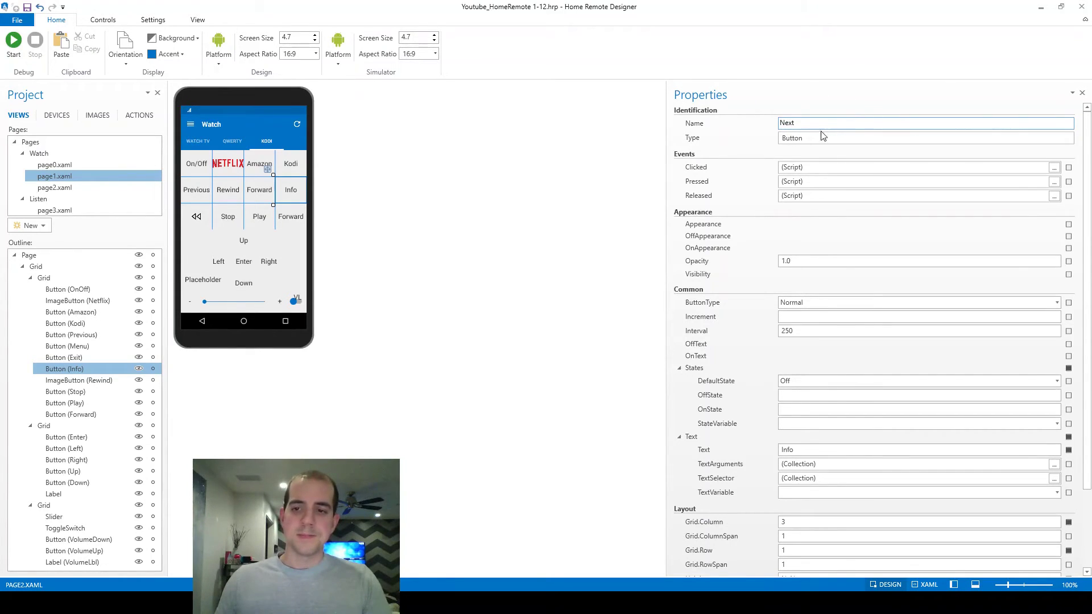
pyautogui.press('Return')
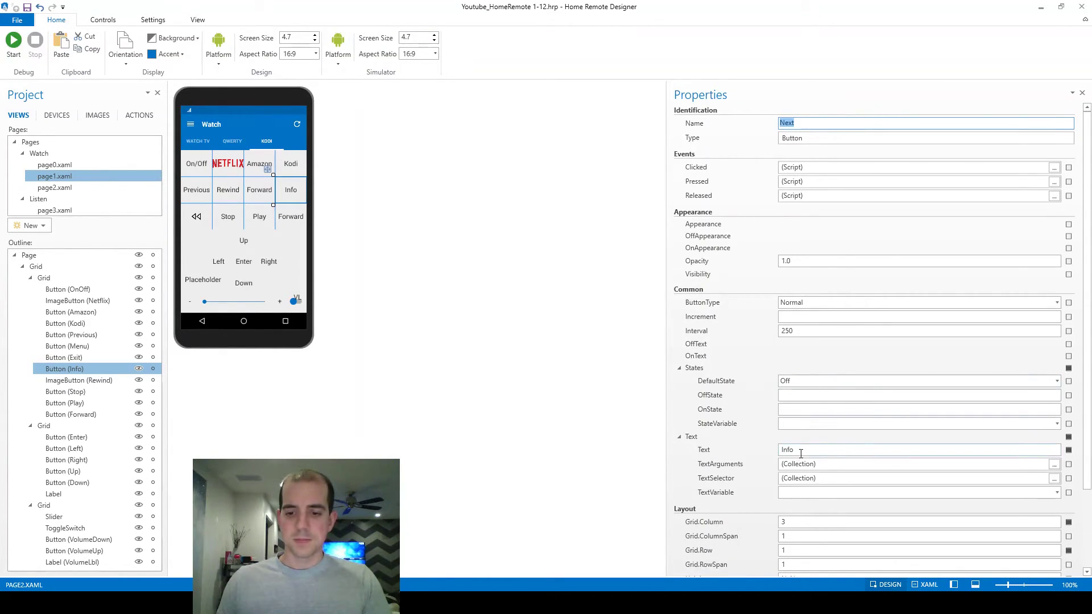
pyautogui.click(801, 453)
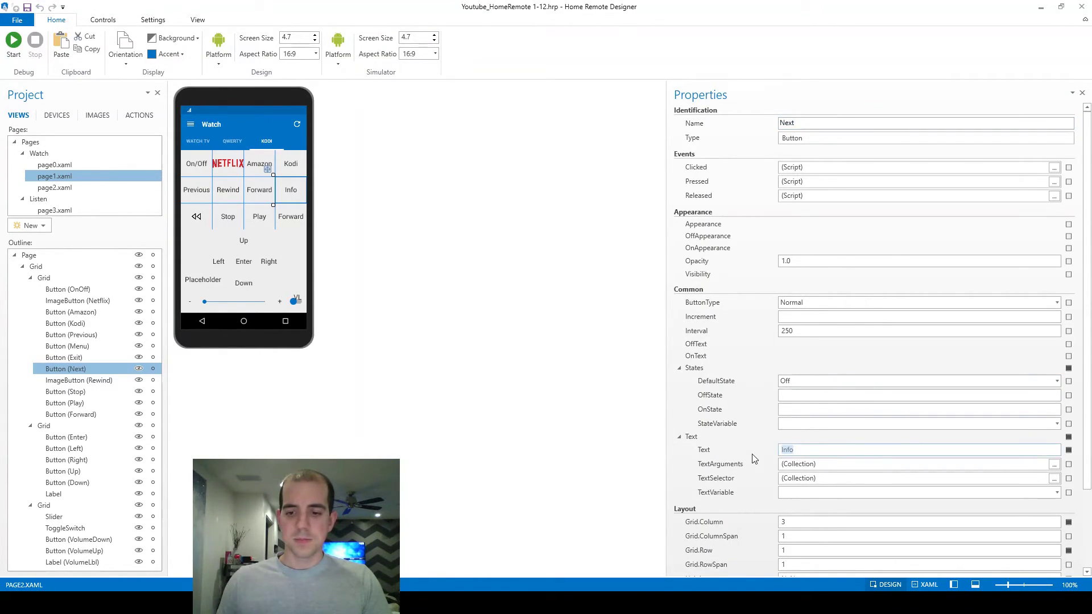
pyautogui.click(285, 217)
# Rename the third-row Forward button to Home and set its label to Home
pyautogui.click(195, 219)
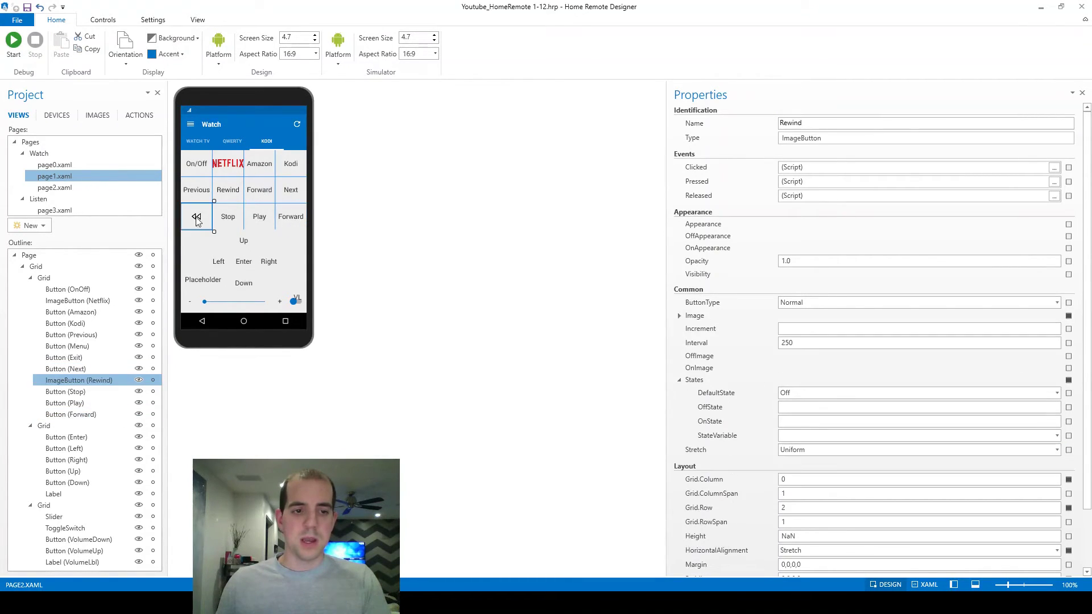
pyautogui.hotkey('alt', 'Tab')
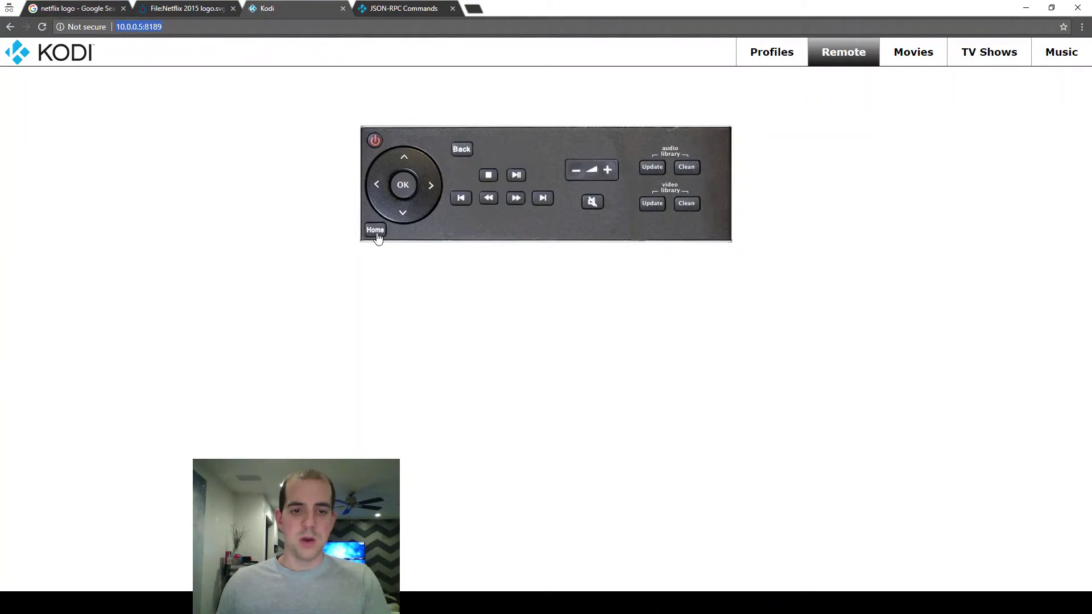
pyautogui.hotkey('alt', 'Tab')
pyautogui.click(289, 222)
pyautogui.click(715, 125)
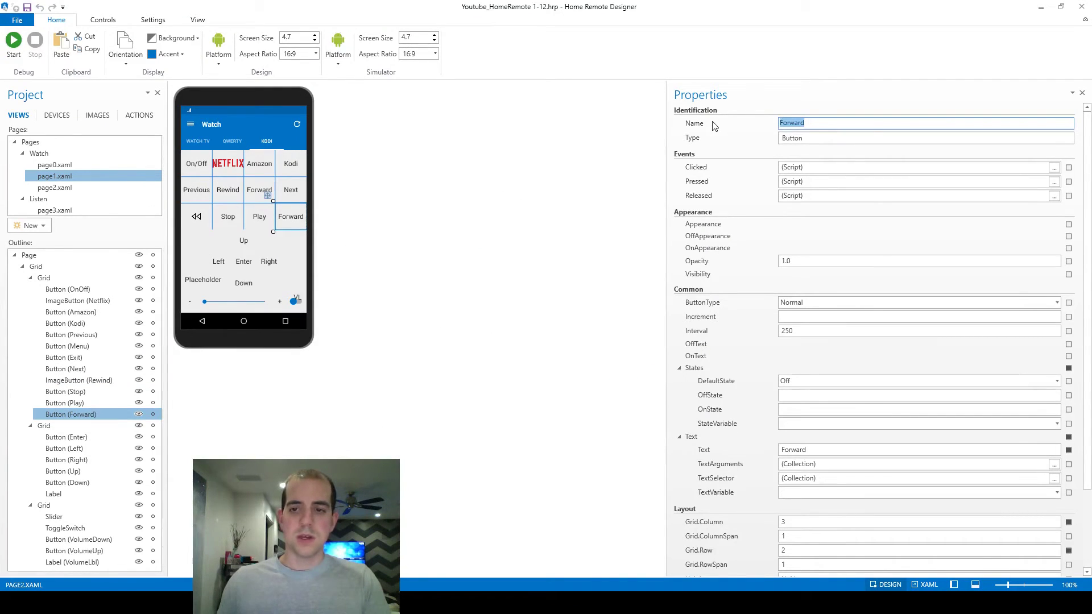
pyautogui.write('Home')
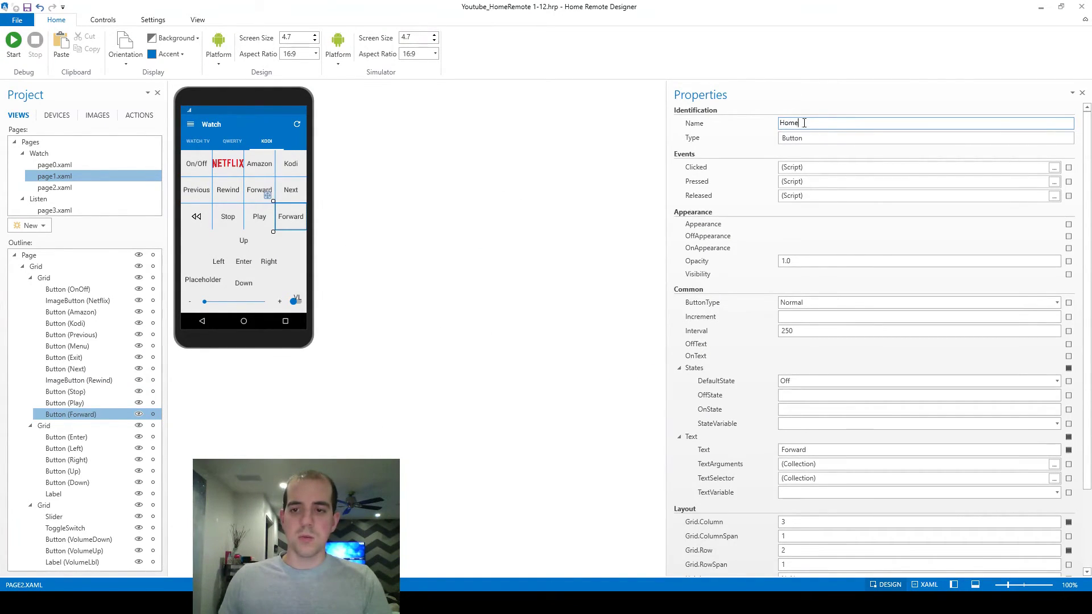
pyautogui.click(761, 449)
pyautogui.write('Home')
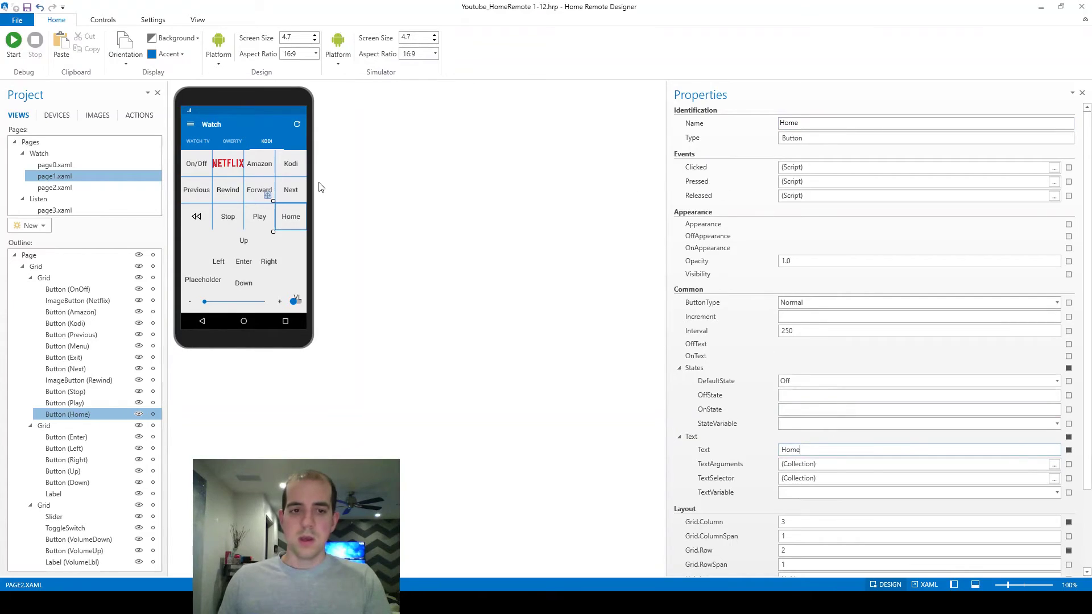
# Rename the rewind icon image button from Rewind to Back
pyautogui.click(200, 220)
pyautogui.hotkey('alt', 'Tab')
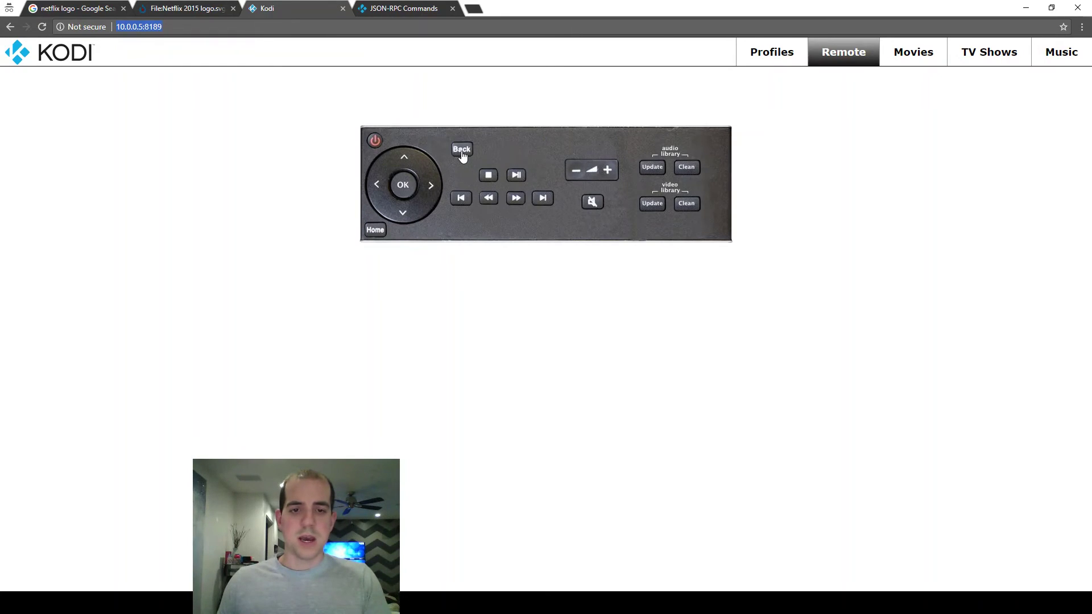
pyautogui.hotkey('alt', 'Tab')
pyautogui.moveTo(812, 121); pyautogui.dragTo(763, 132)
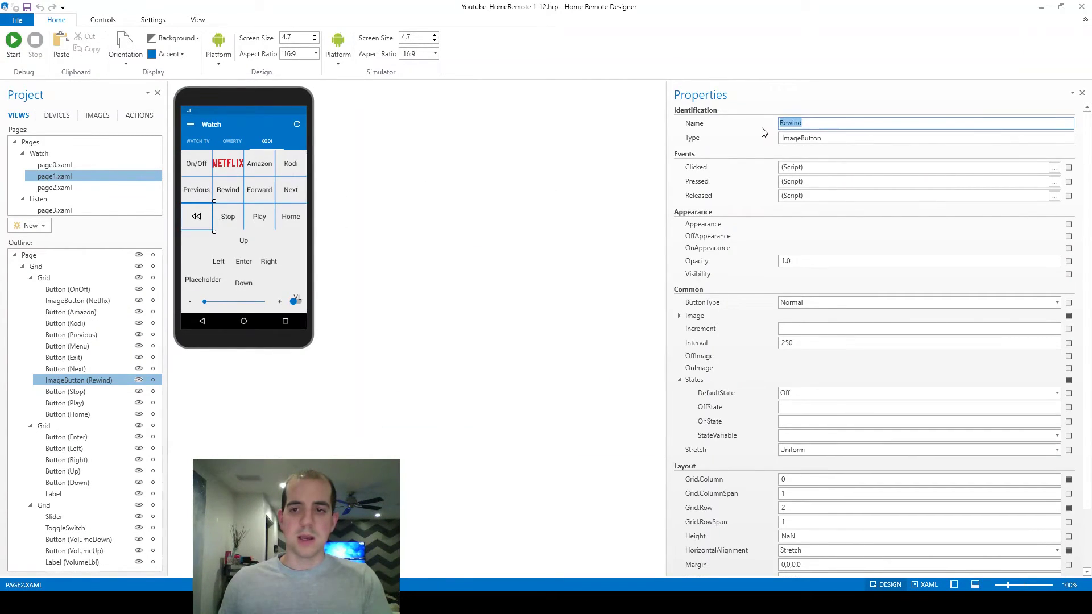
pyautogui.write('Back')
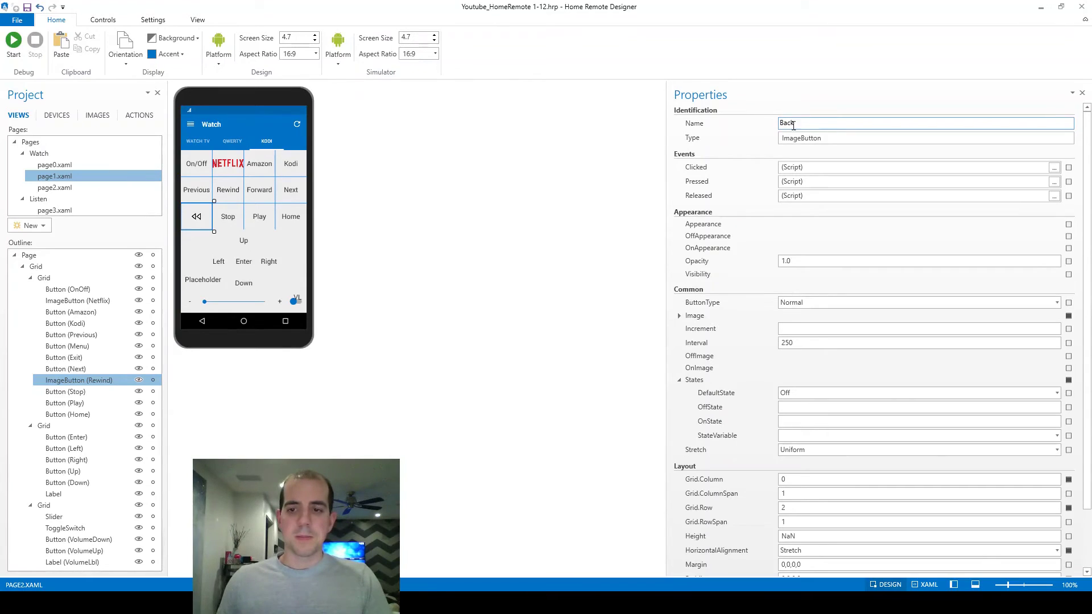
pyautogui.press('Return')
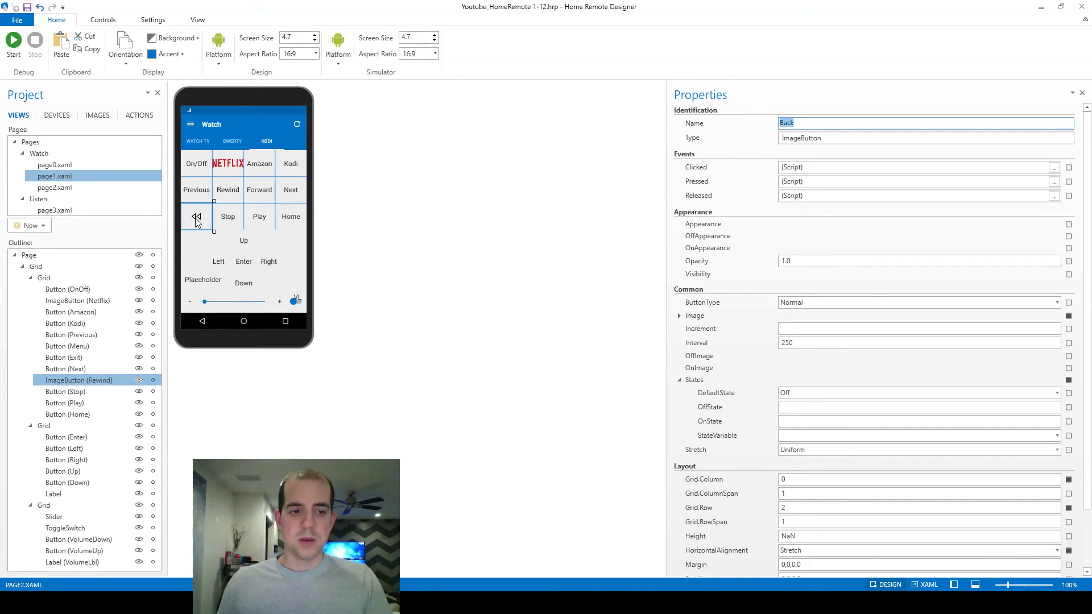
# Delete the rewind icon button and duplicate the On/Off button
pyautogui.rightClick(82, 380)
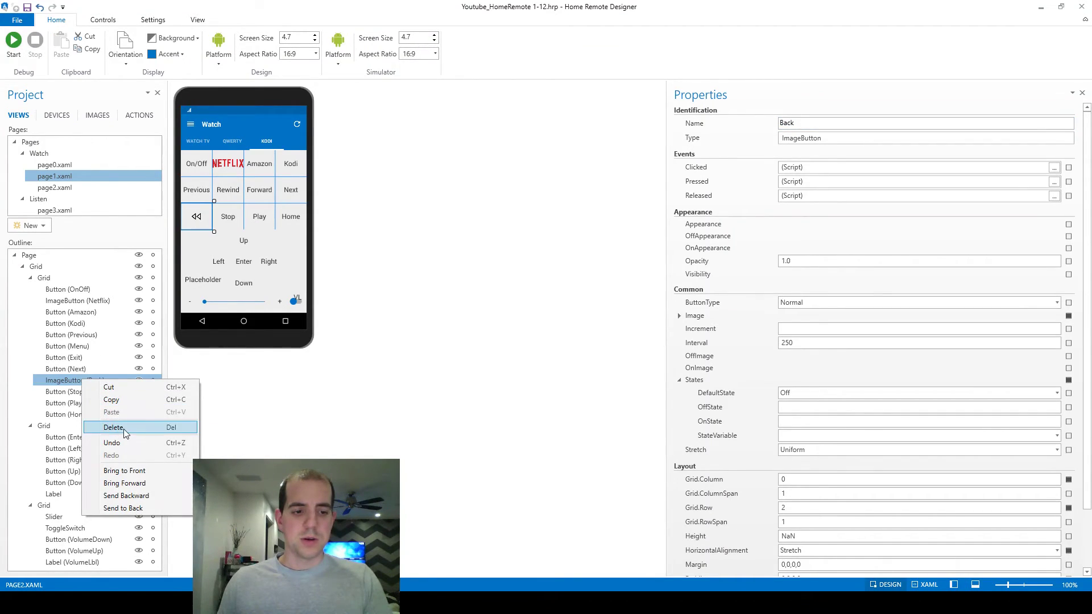
pyautogui.click(125, 433)
pyautogui.click(64, 289)
pyautogui.hotkey('ctrl', 'c')
pyautogui.hotkey('ctrl', 'v')
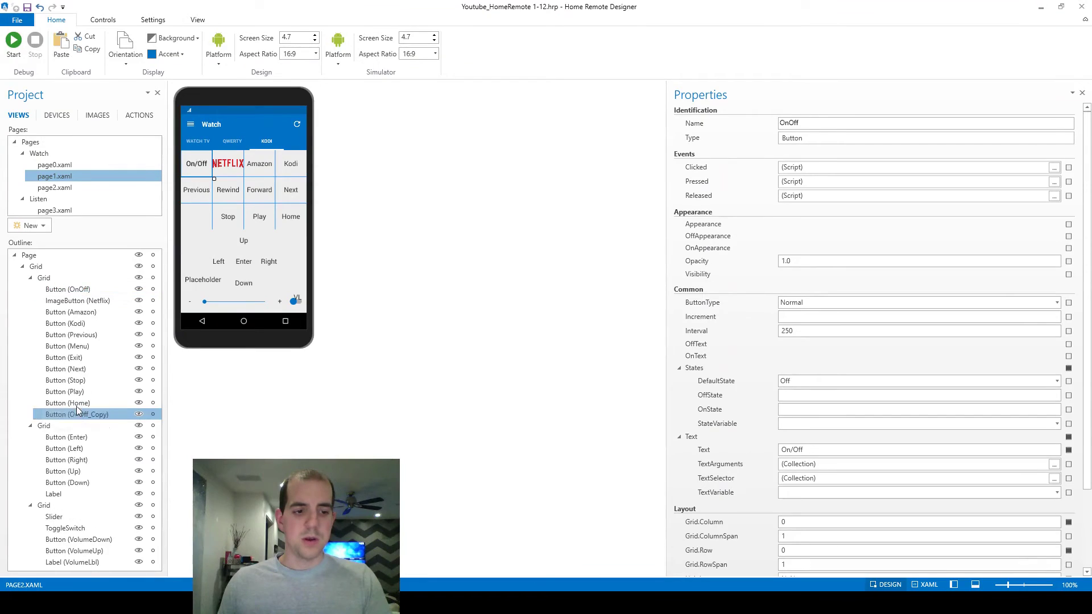
# Name and label the copy Back, move it ahead of Stop, and set Grid.Row to 2
pyautogui.doubleClick(790, 123)
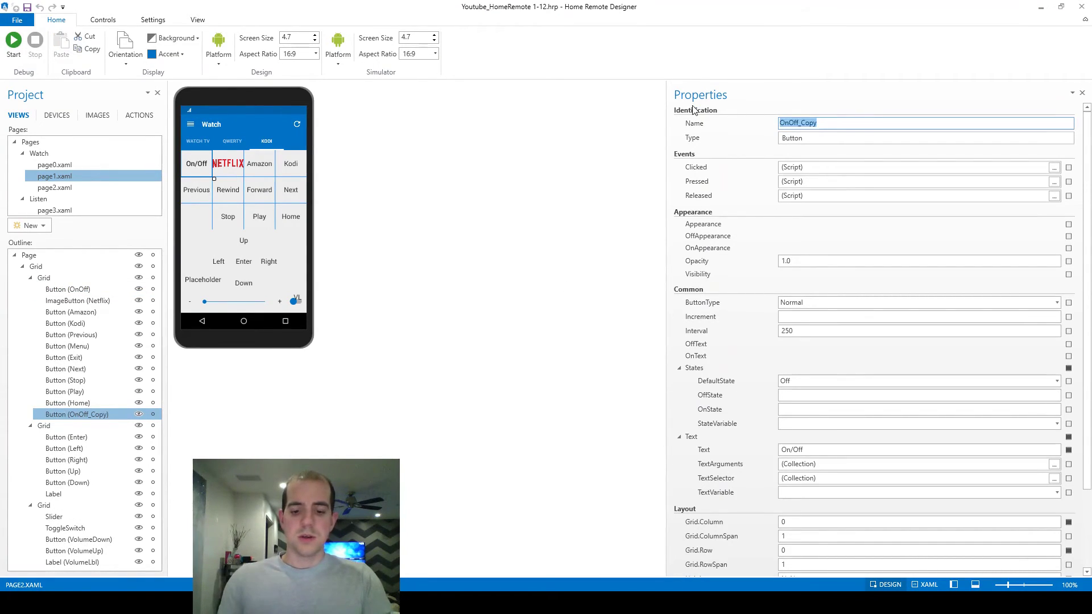
pyautogui.write('Back')
pyautogui.press('Return')
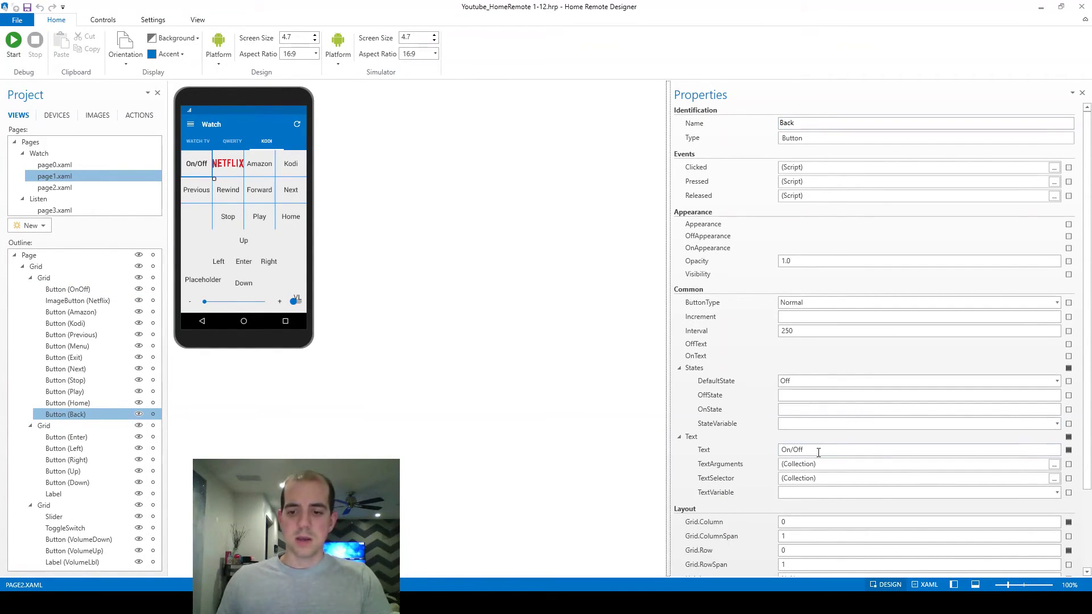
pyautogui.doubleClick(818, 452)
pyautogui.write('Back')
pyautogui.press('Return')
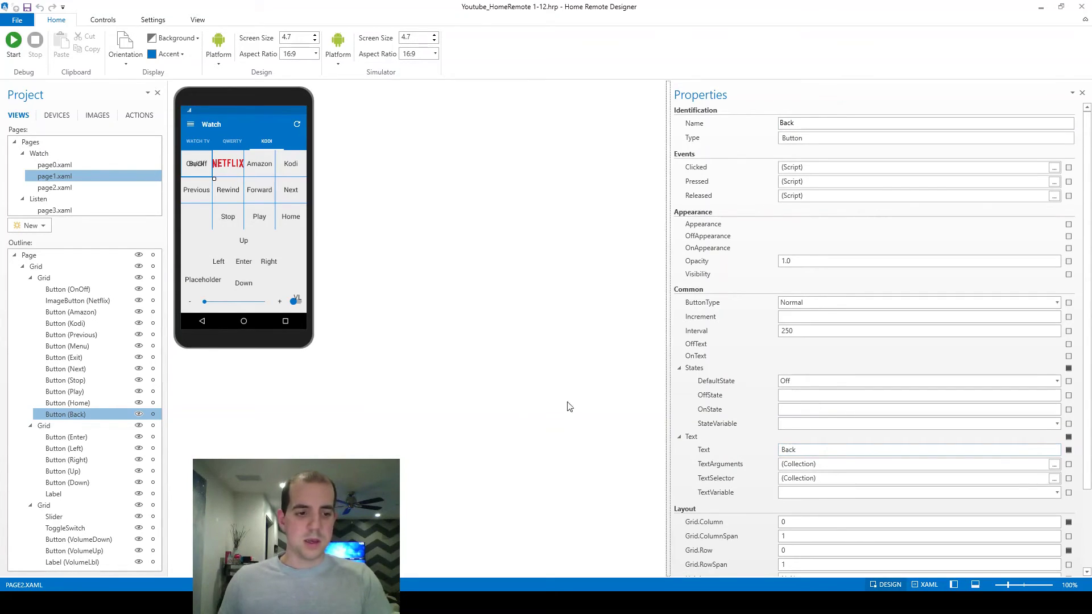
pyautogui.moveTo(84, 415); pyautogui.dragTo(78, 379)
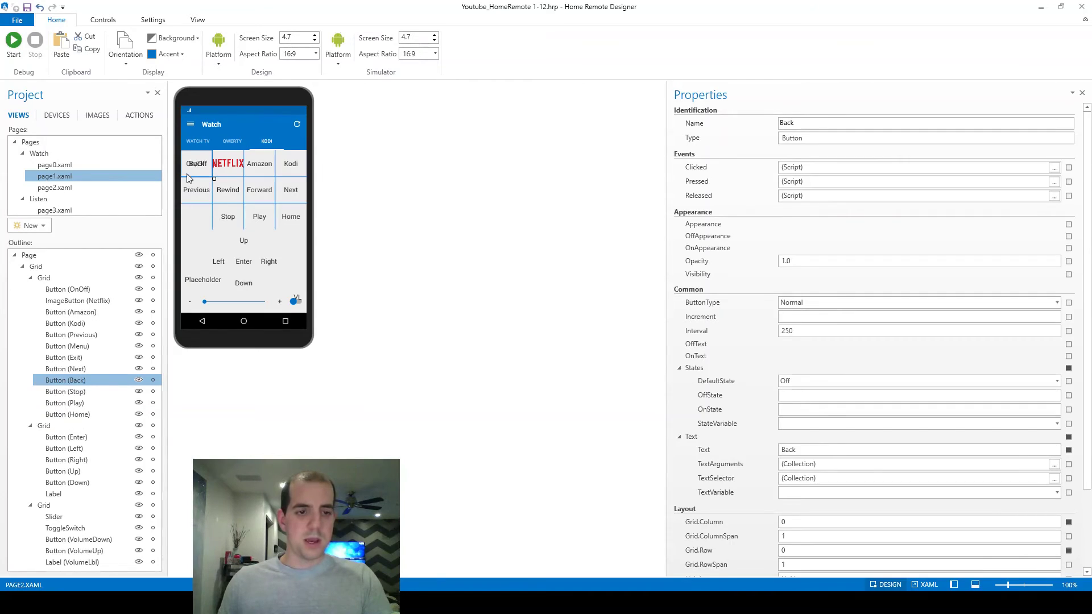
pyautogui.doubleClick(788, 549)
pyautogui.write('2')
pyautogui.press('Return')
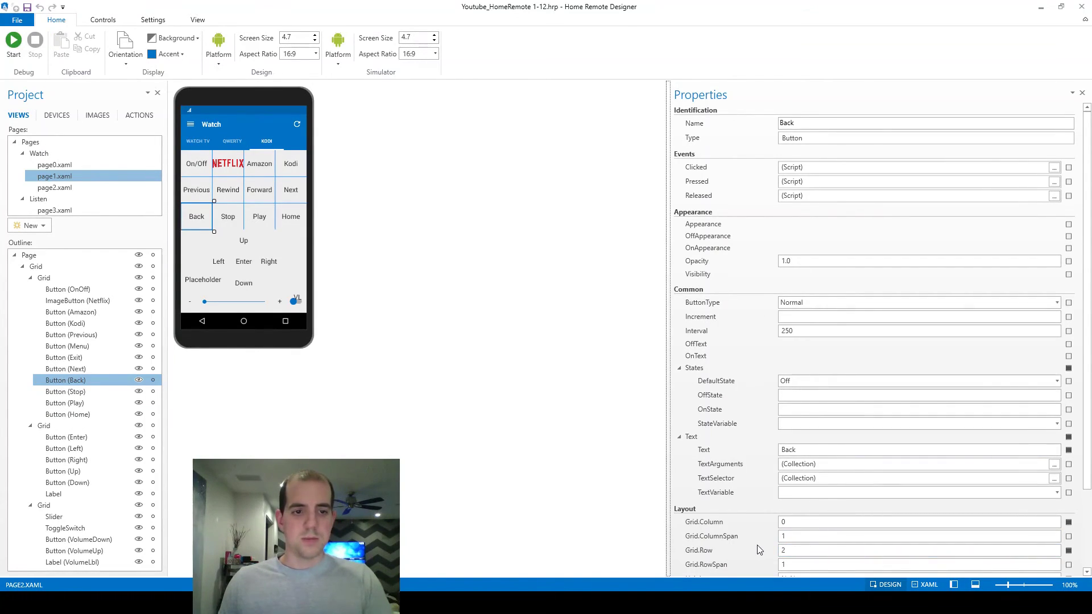
# Delete the Placeholder Label via its Outline context menu
pyautogui.click(194, 286)
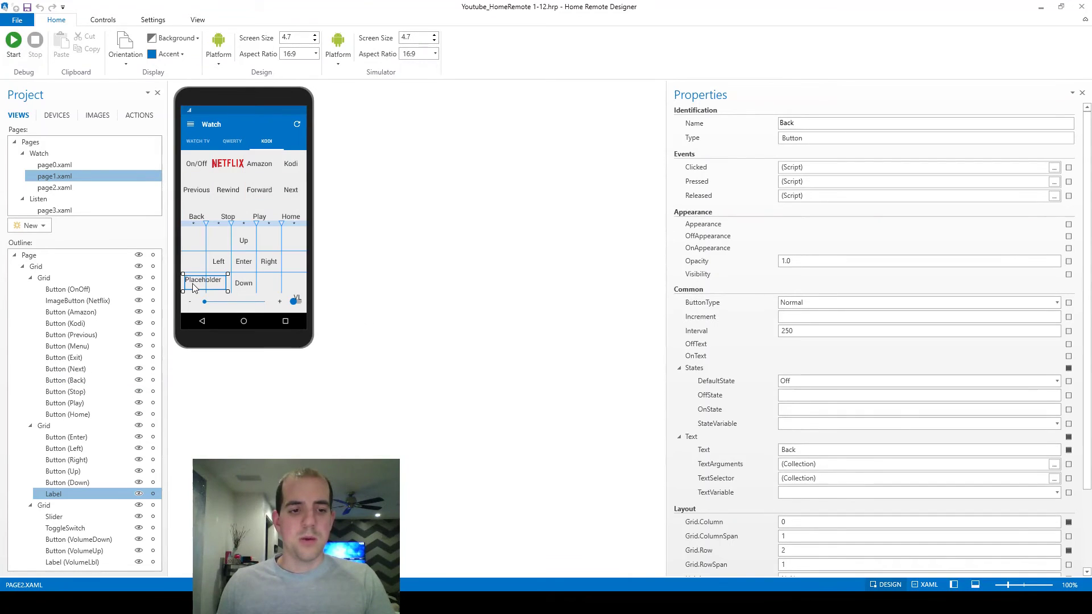
pyautogui.rightClick(78, 495)
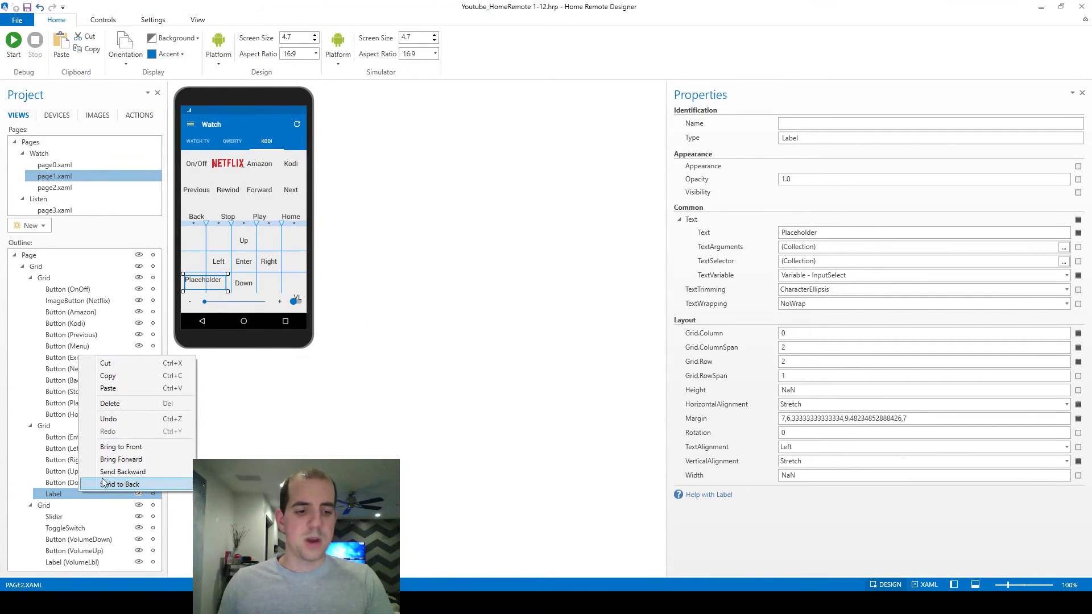
pyautogui.click(117, 404)
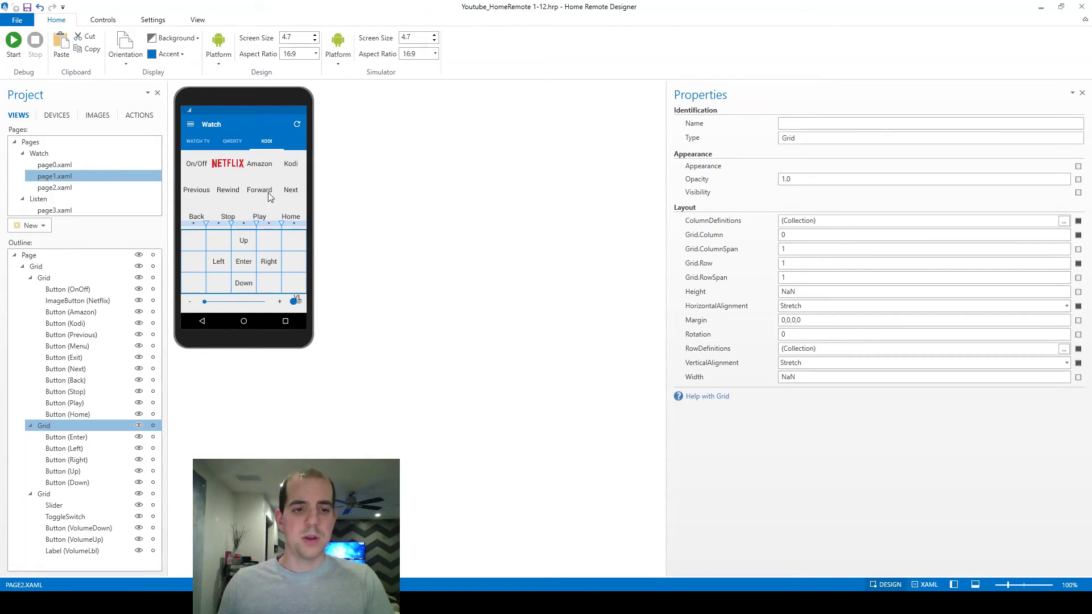
# Check the Next, Up and Kodi buttons, then view Kodi's web remote in the browser
pyautogui.click(282, 195)
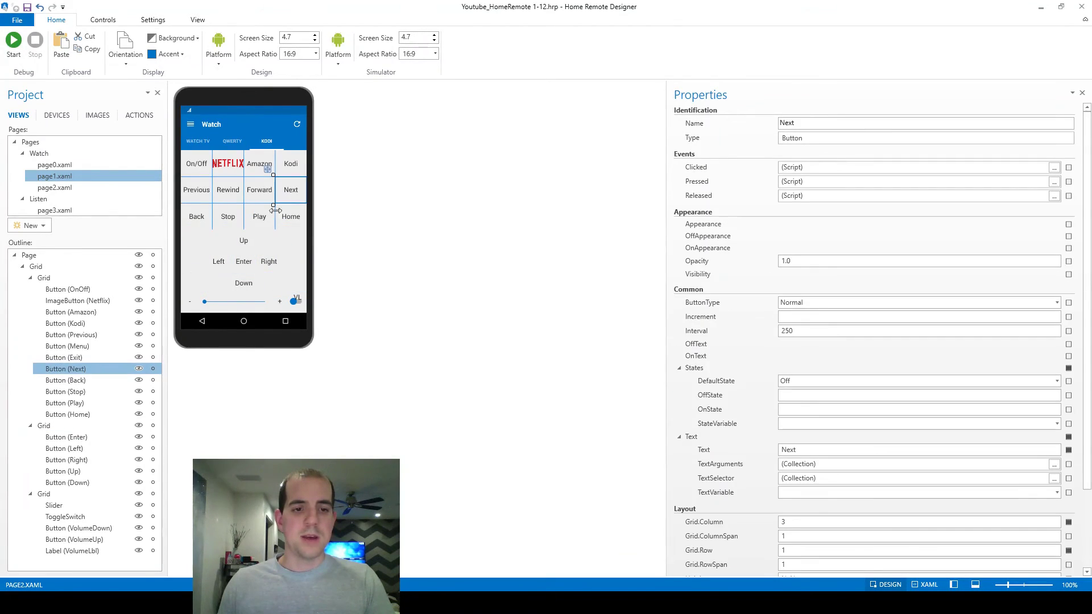
pyautogui.click(242, 242)
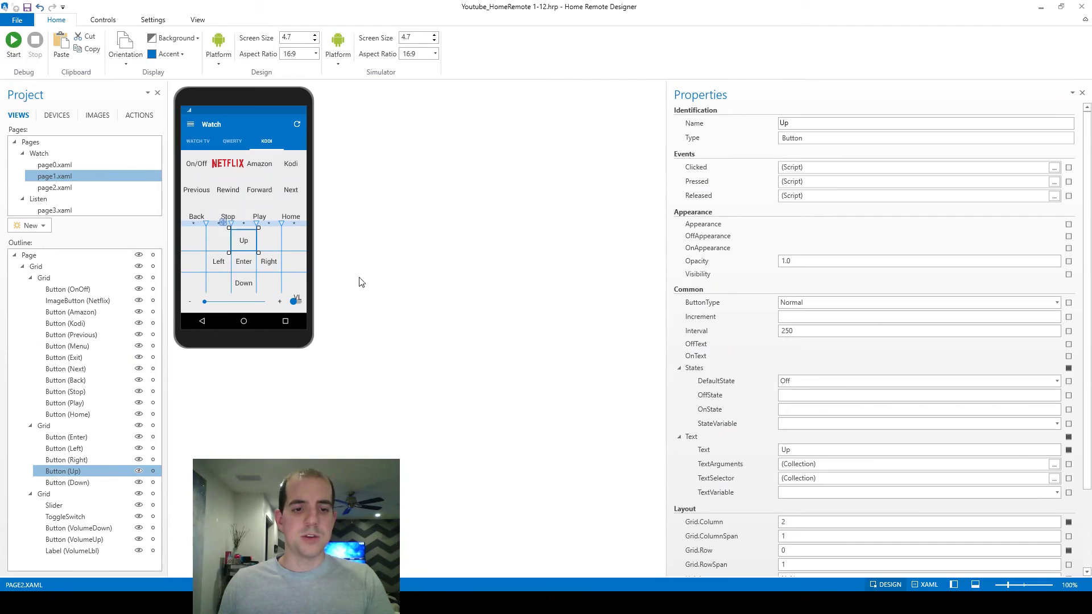
pyautogui.click(295, 172)
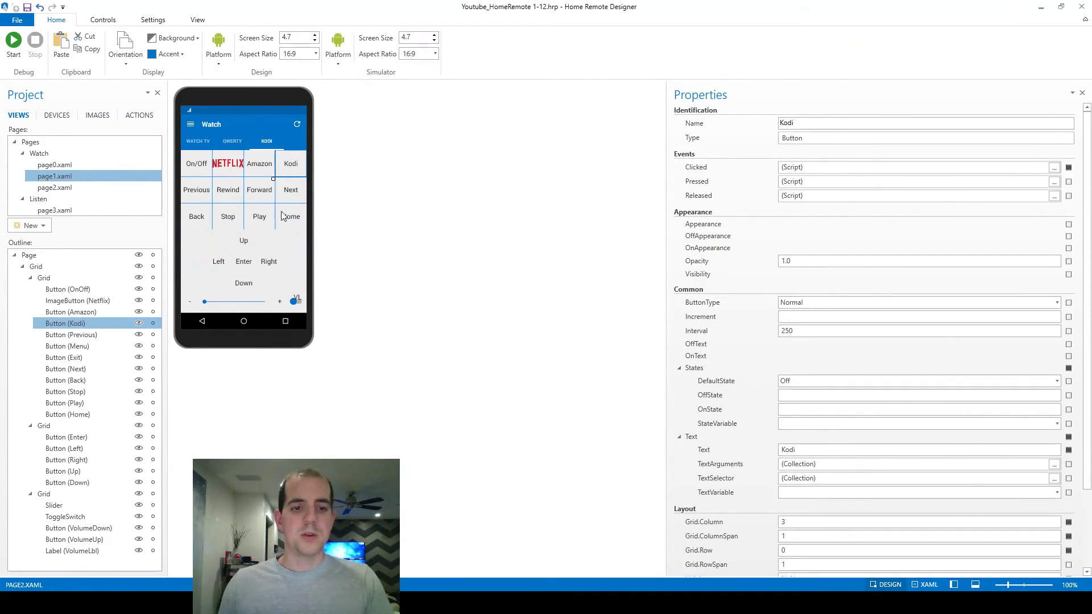
pyautogui.hotkey('alt', 'Tab')
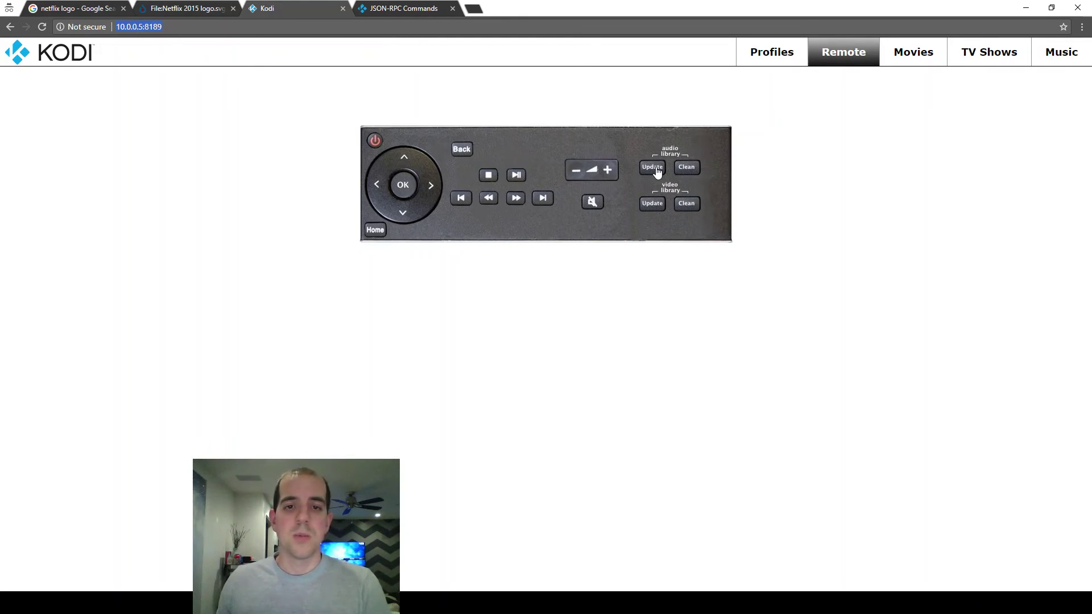
pyautogui.click(390, 12)
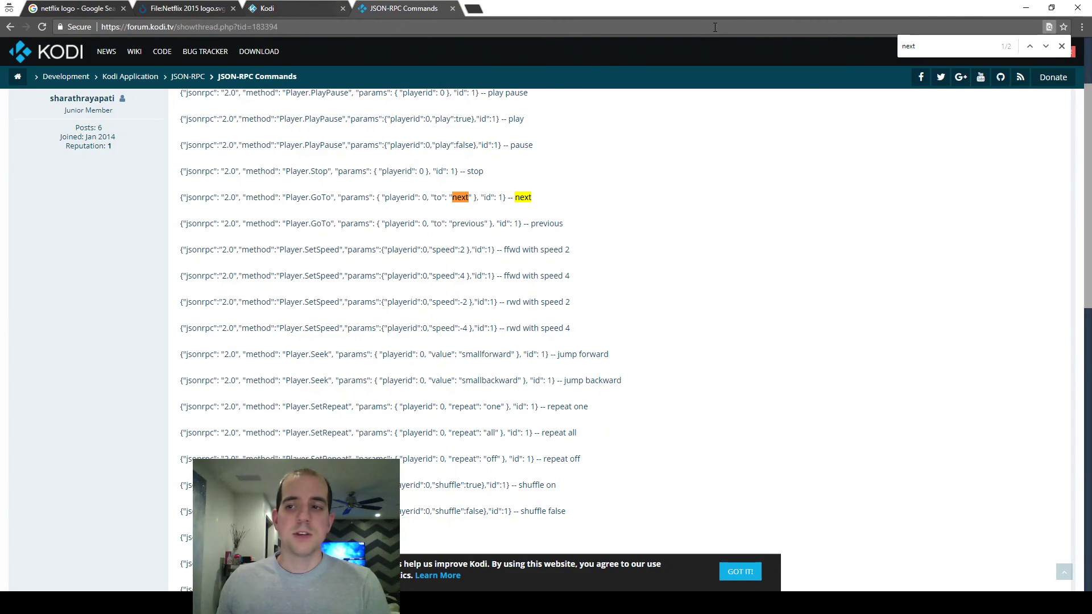
pyautogui.click(1025, 7)
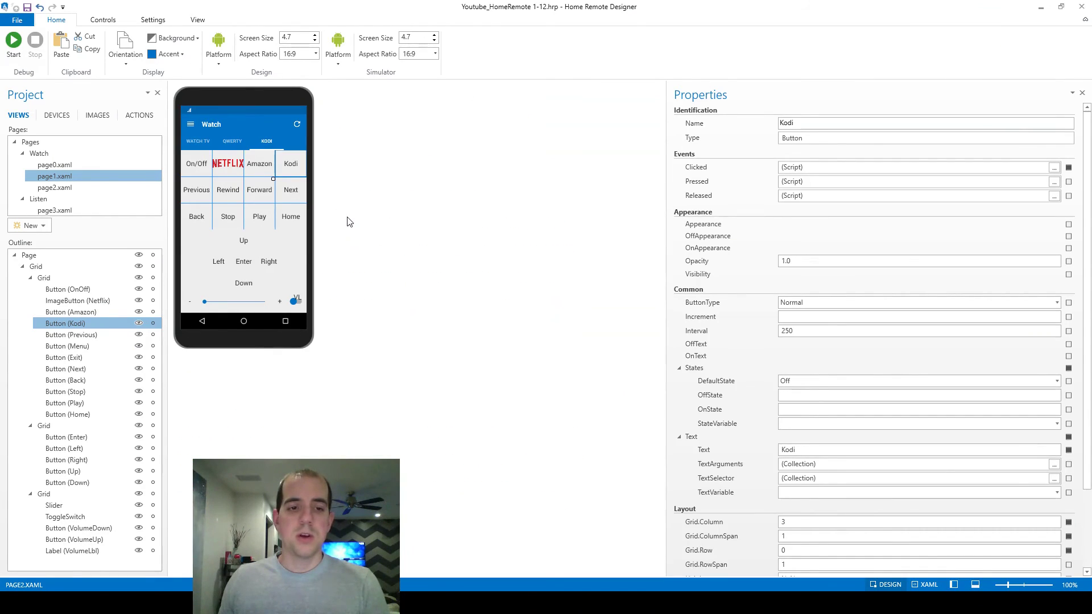